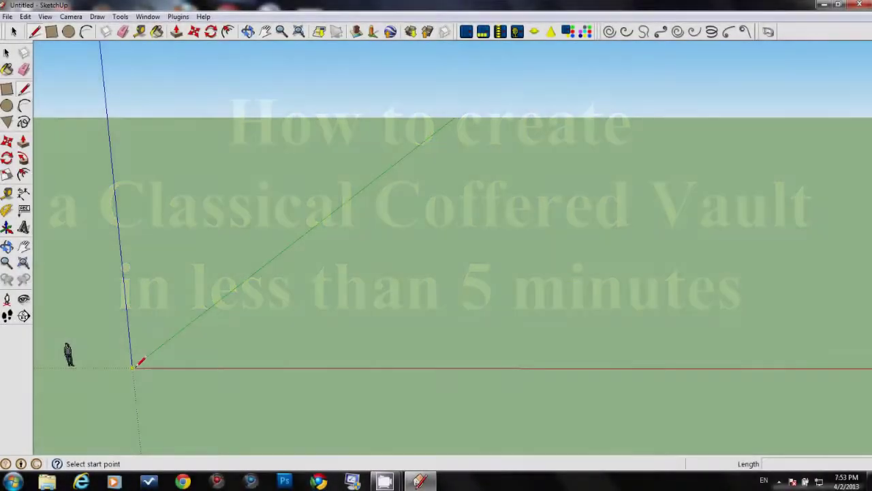
Draw a 10 m square vertical face from the origin along the red axis and view it front-on
left_click(132, 368)
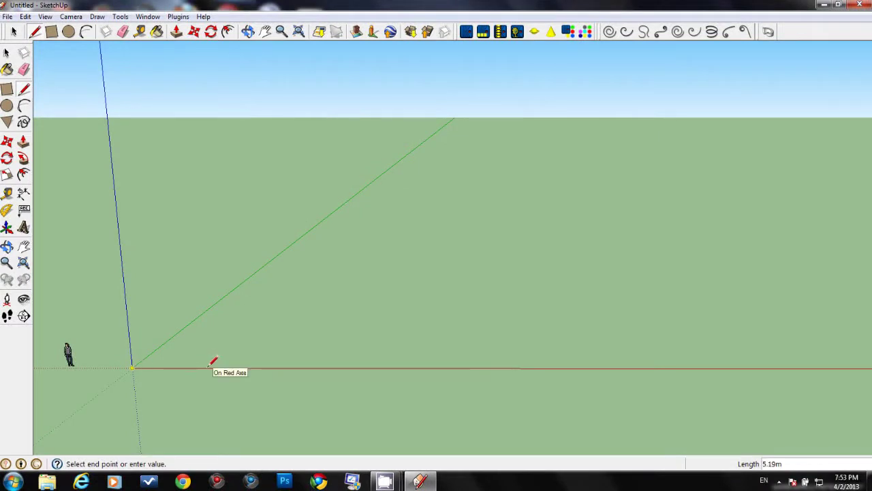
key("Return")
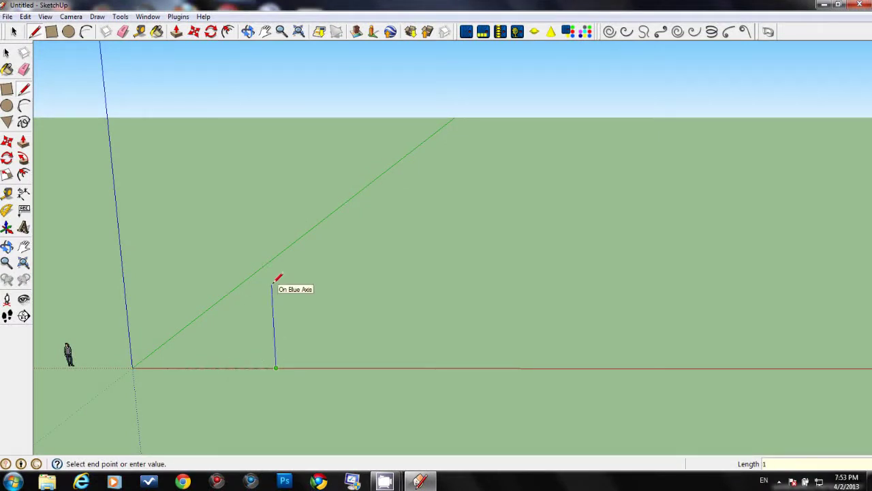
left_click(118, 226)
left_click(132, 367)
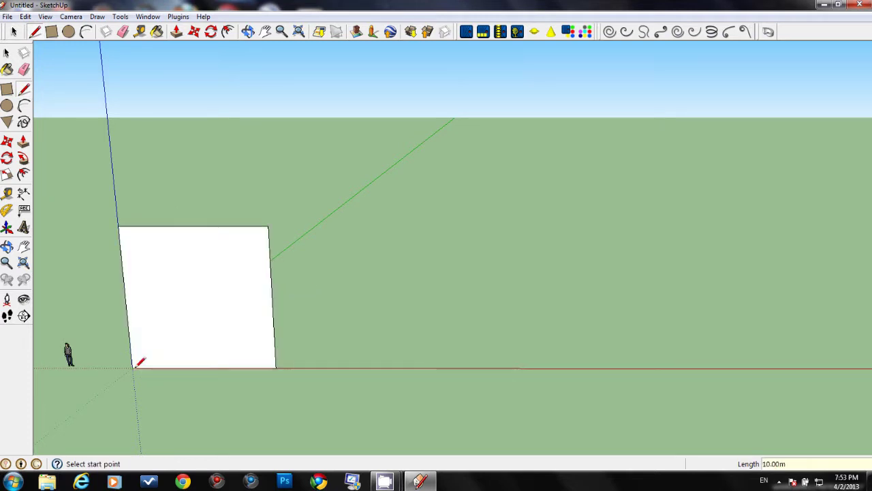
middle_click_drag(196, 320, 395, 340)
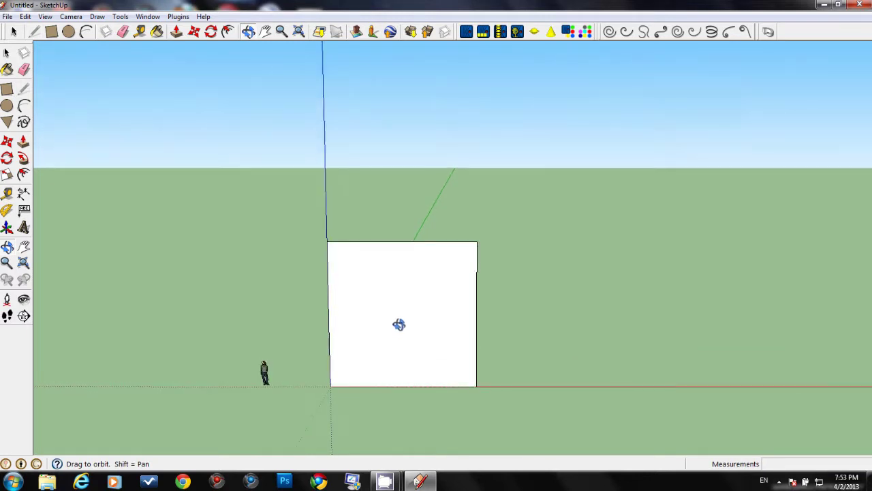
key("l")
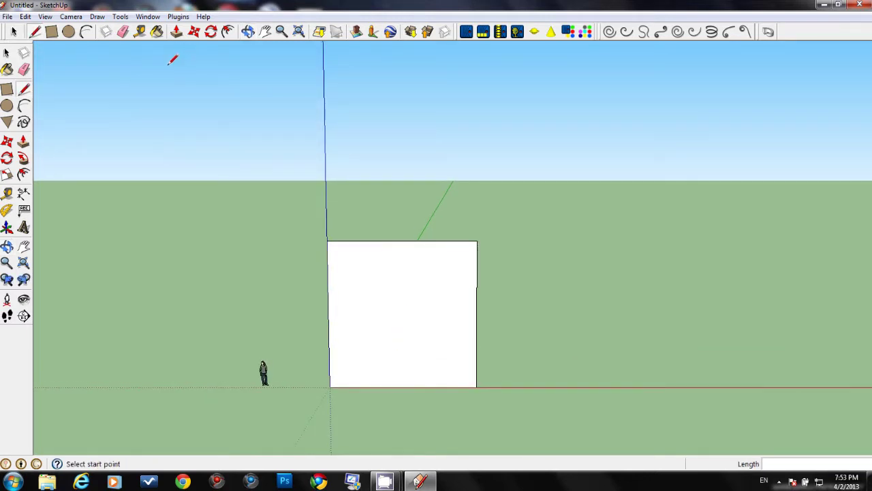
Cap the square with an 11-segment half-circle arc between its top-left and top-right corners
left_click(86, 32)
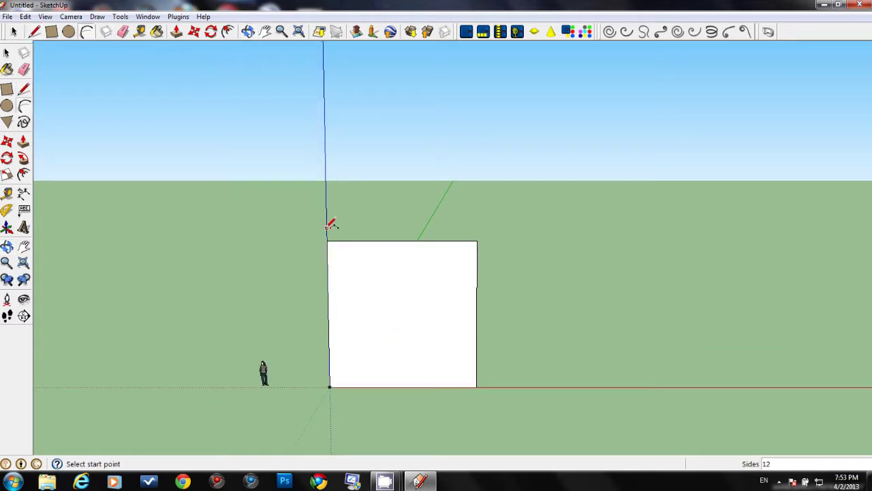
scroll(332, 227, "up", 2)
scroll(332, 227, "down", 1)
scroll(334, 235, "down", 1)
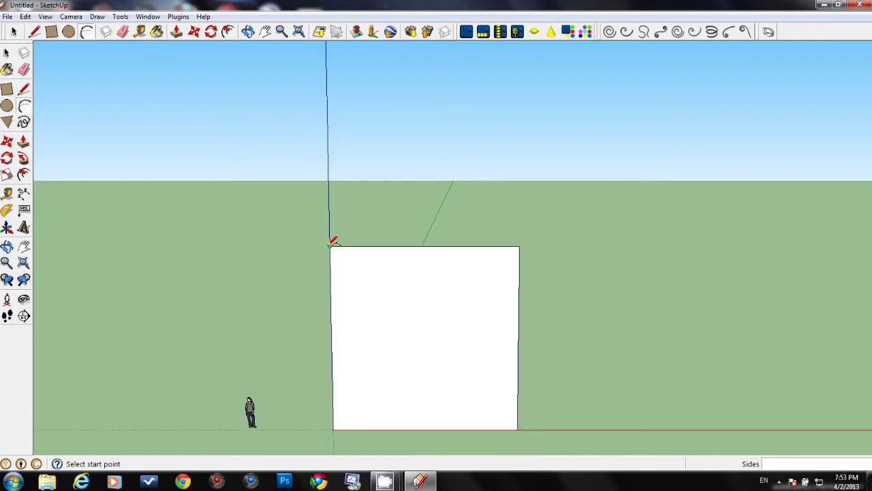
left_click(331, 246)
left_click(519, 246)
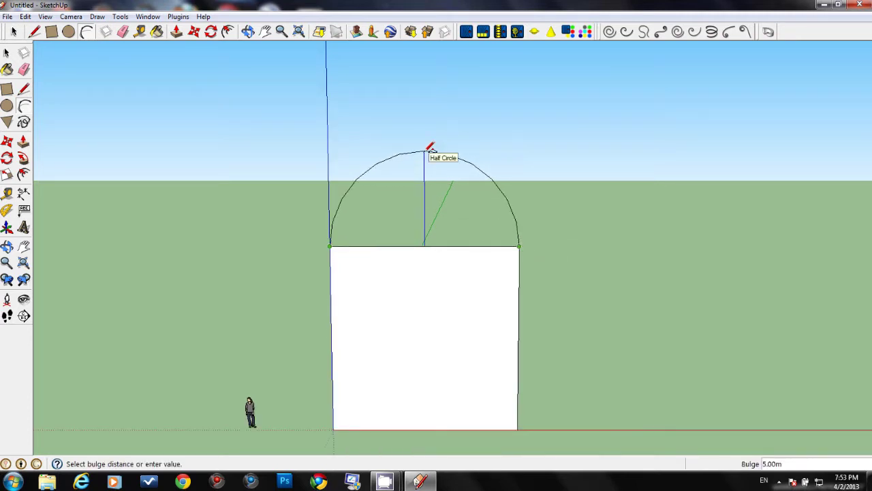
type("11s")
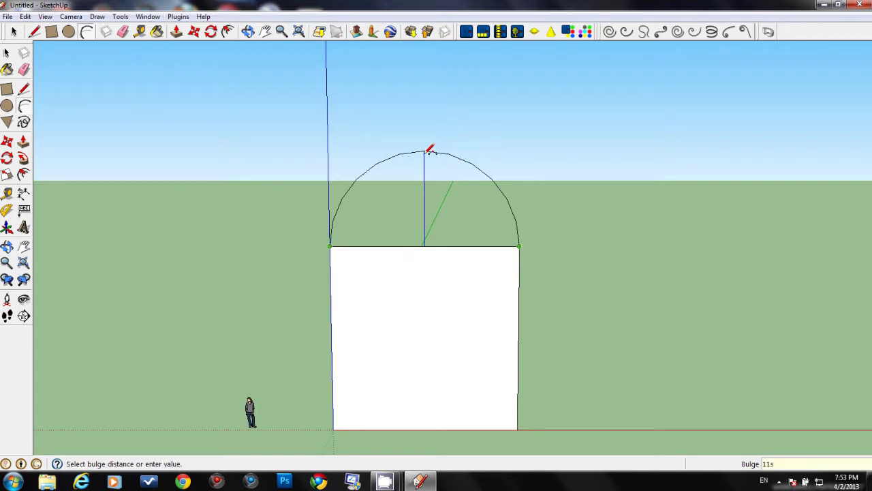
key("Return")
left_click(428, 149)
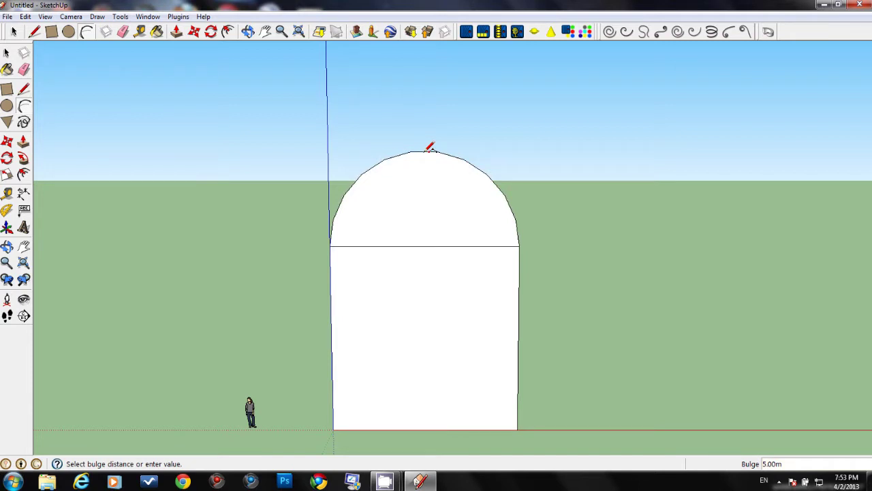
Offset the arch edge 1 m outward to form an outer arc
left_click(227, 32)
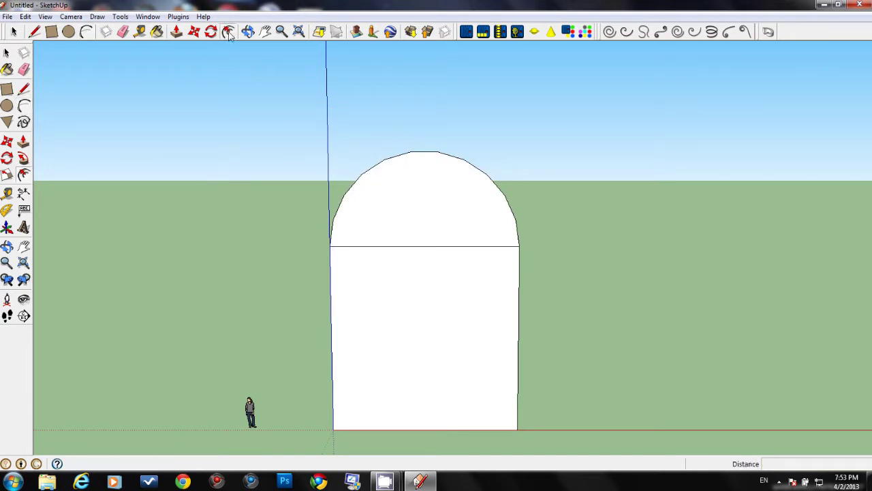
left_click(364, 174)
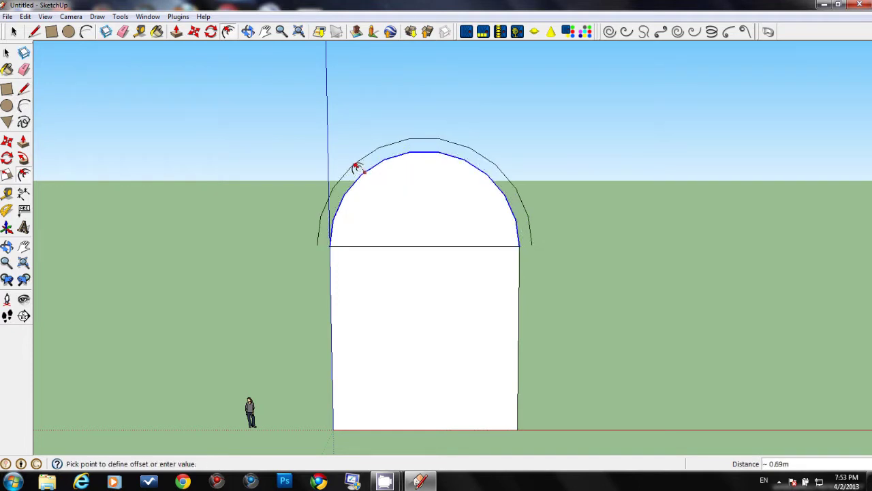
type("1")
key("Return")
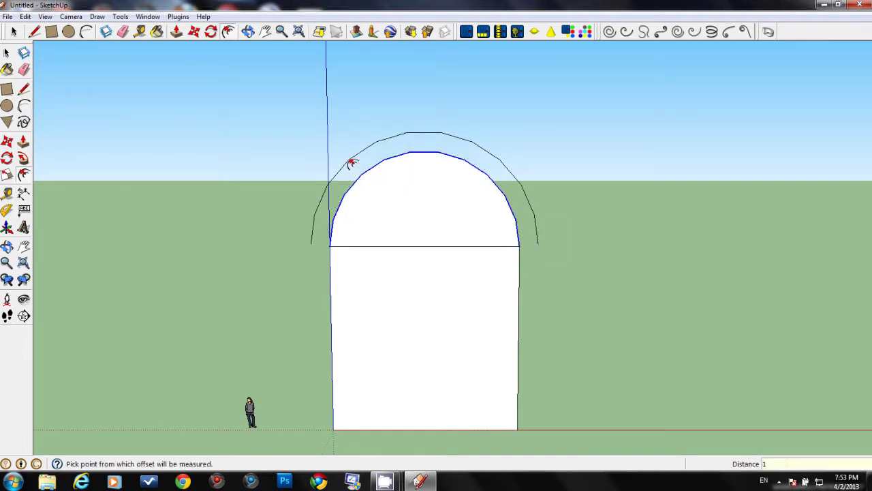
key("Escape")
Draw two short lines between the inner and outer arcs to close a wedge at the crown
key("l")
left_click(407, 133)
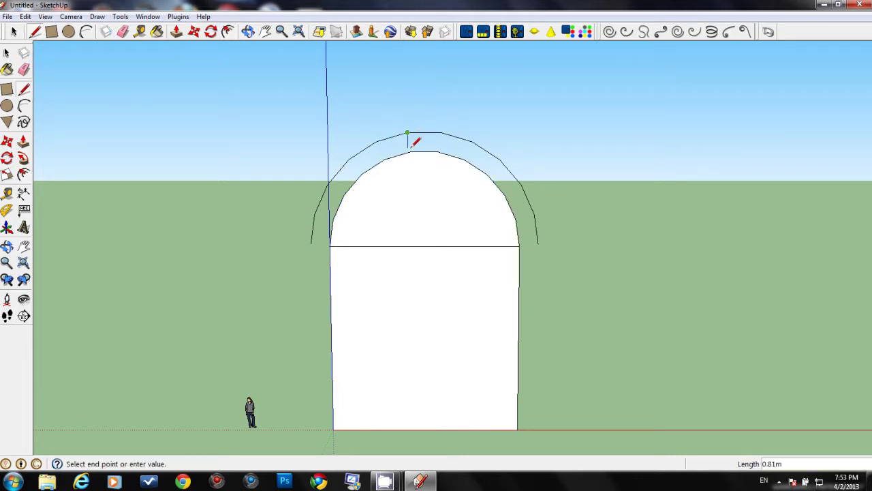
left_click(431, 150)
left_click(437, 151)
left_click(440, 131)
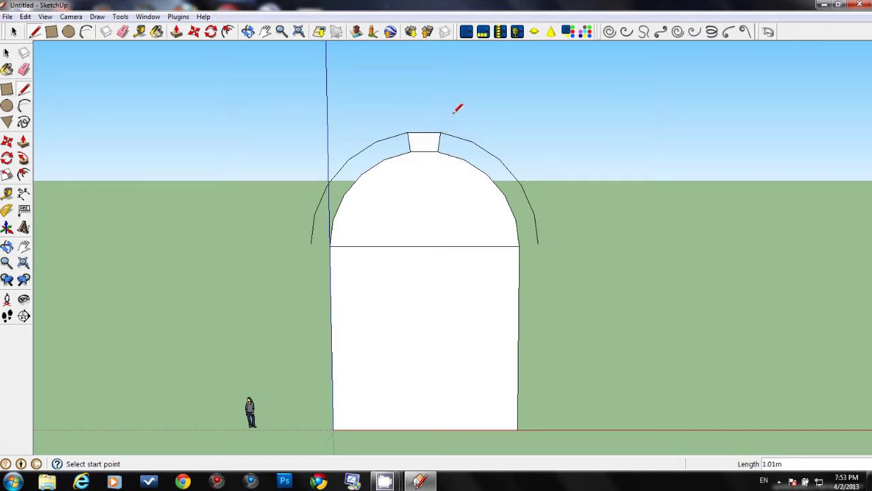
left_click(124, 32)
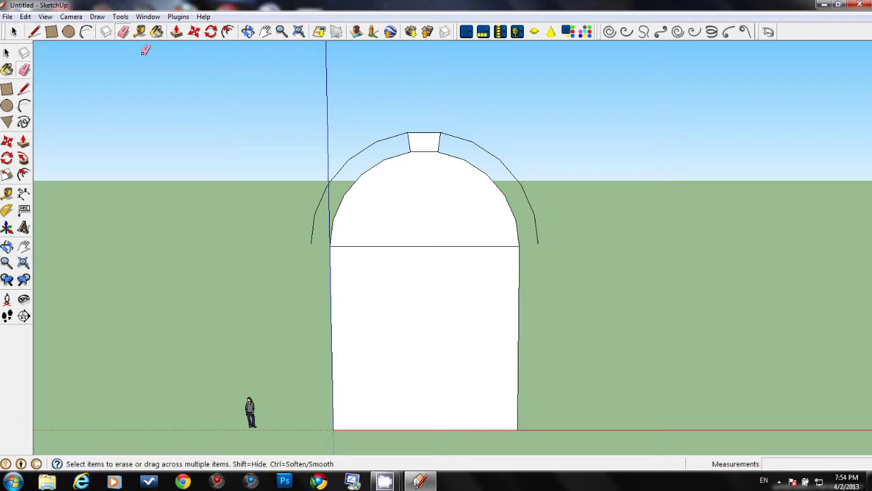
Erase the arcs and arch face, then make the crown wedge a component named 'Coffer'
mouse_move(323, 135)
left_mouse_down()
mouse_move(431, 185)
mouse_move(486, 141)
left_mouse_up()
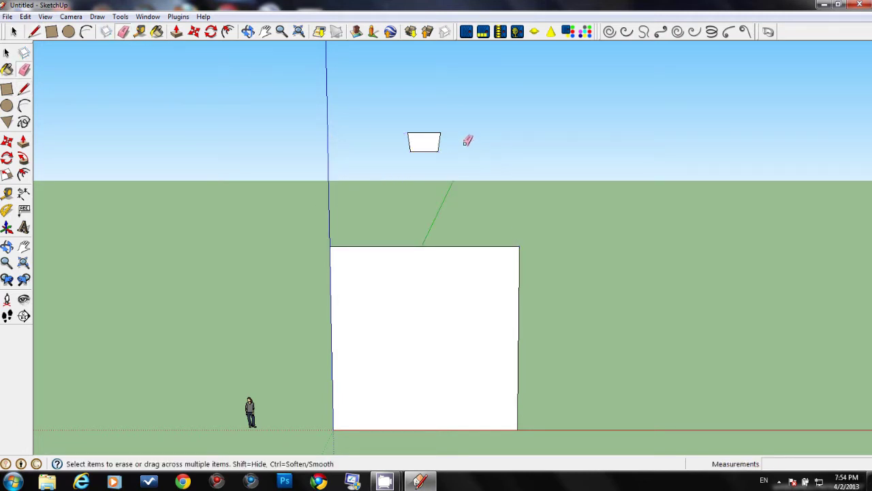
left_click(14, 31)
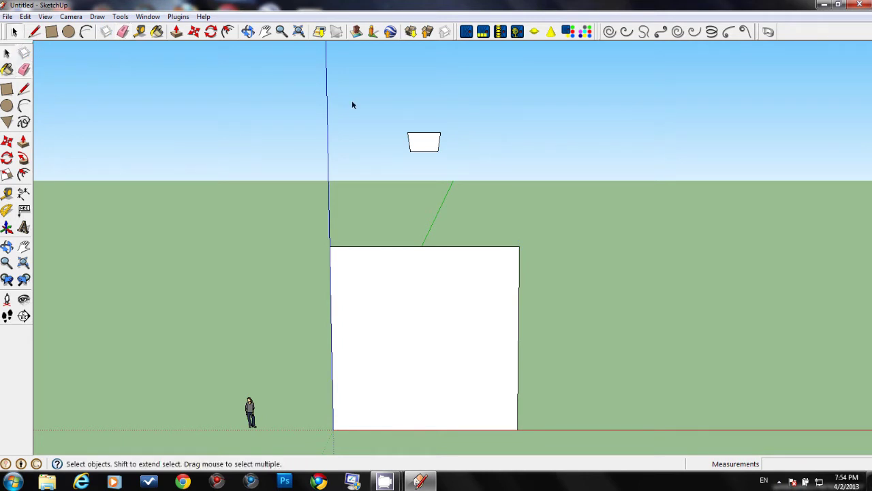
left_click_drag(371, 116, 465, 161)
right_click(430, 144)
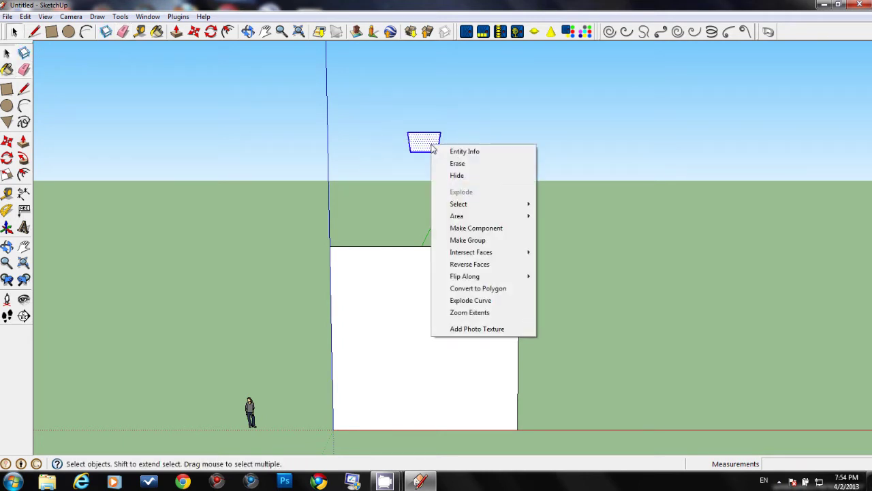
left_click(475, 228)
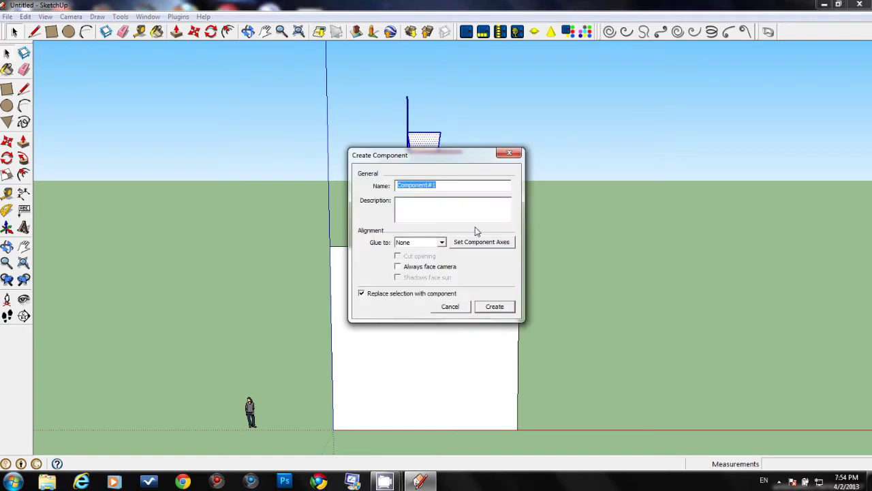
type("Co")
left_click(495, 306)
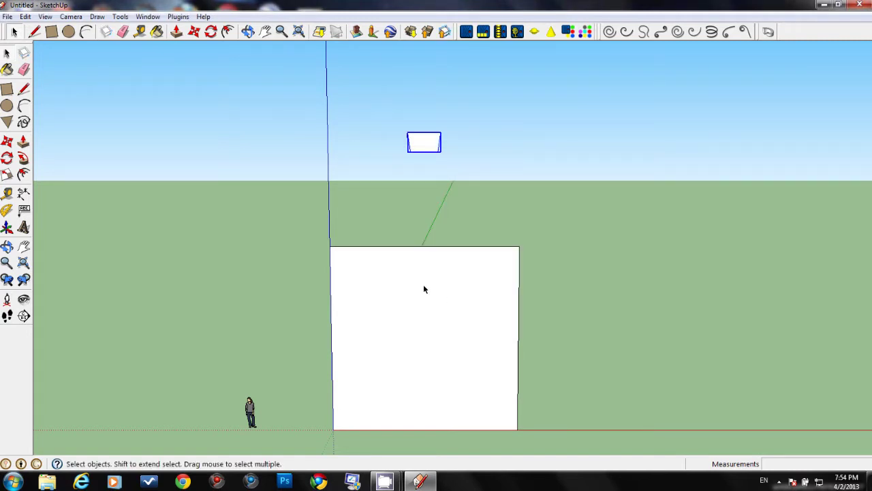
Rotate the Coffer block about the top-edge midpoint to the arch's right end, tilted 15°
scroll(440, 293, "up", 2)
scroll(423, 283, "up", 1)
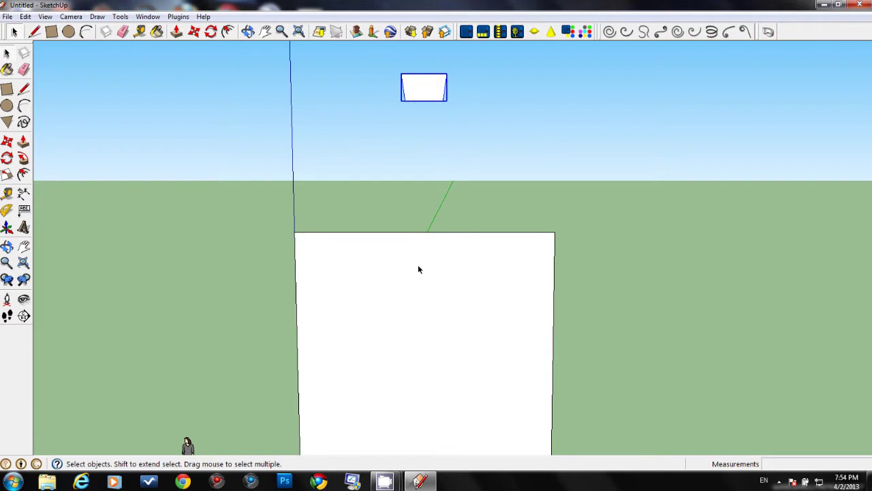
left_click(210, 31)
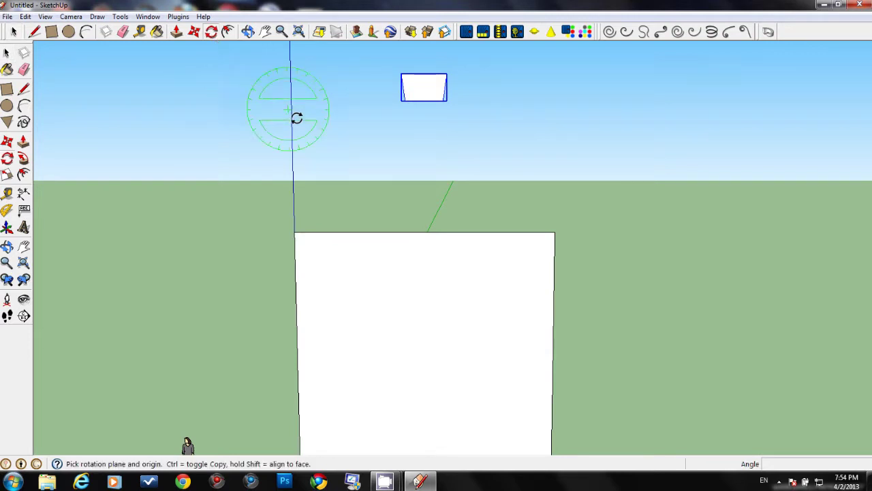
left_click(425, 234)
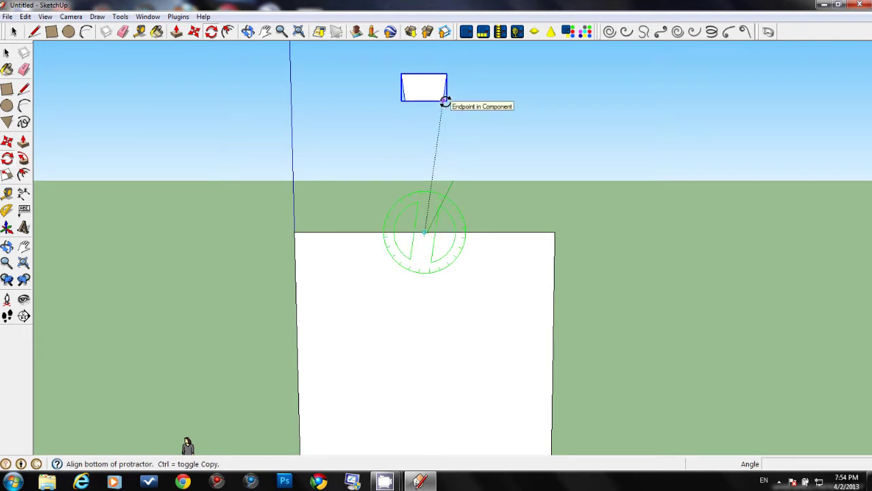
left_click(444, 101)
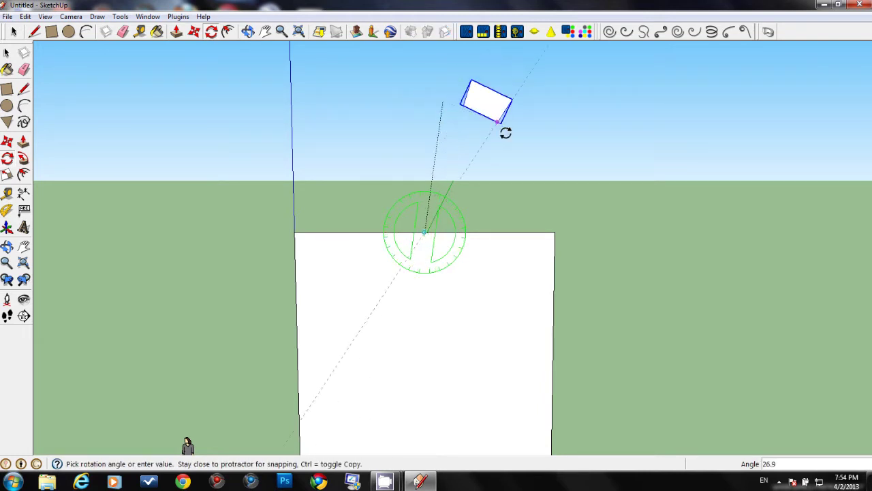
left_click(557, 229)
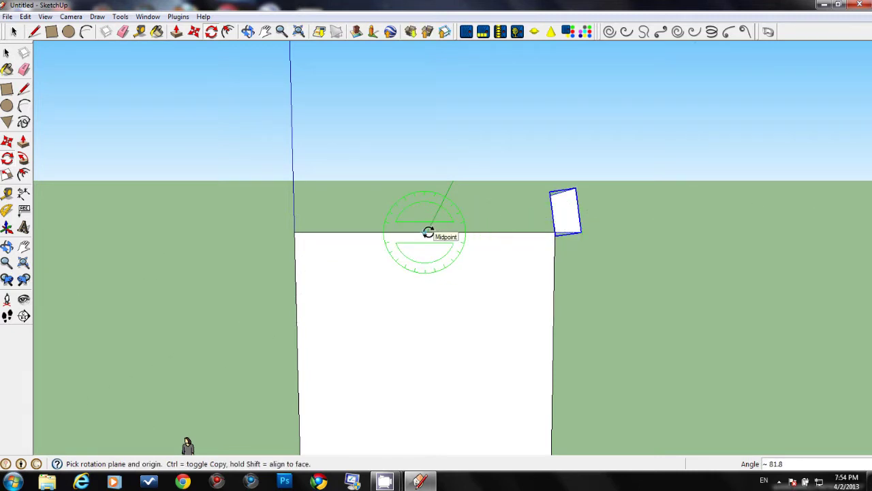
left_click(428, 232)
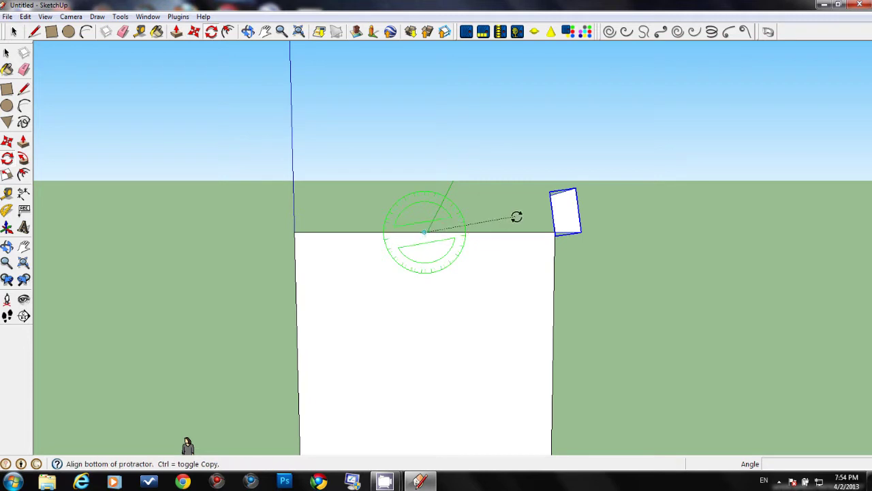
left_click(555, 232)
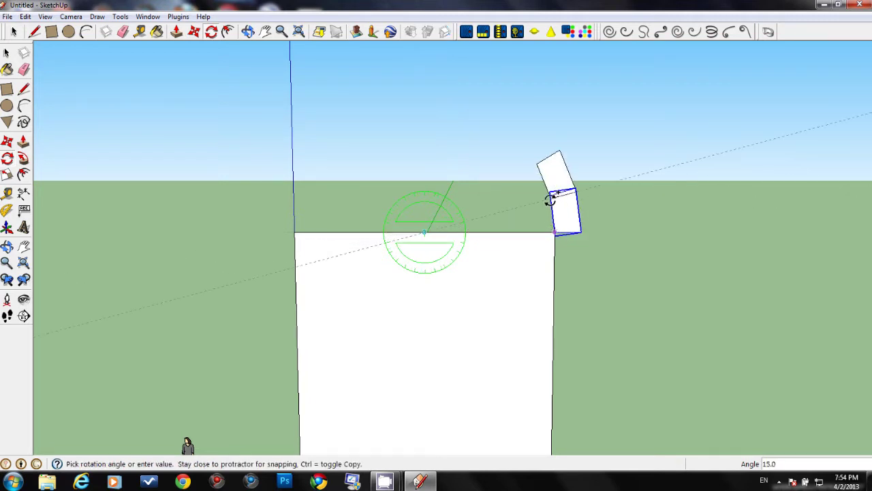
left_click(551, 195)
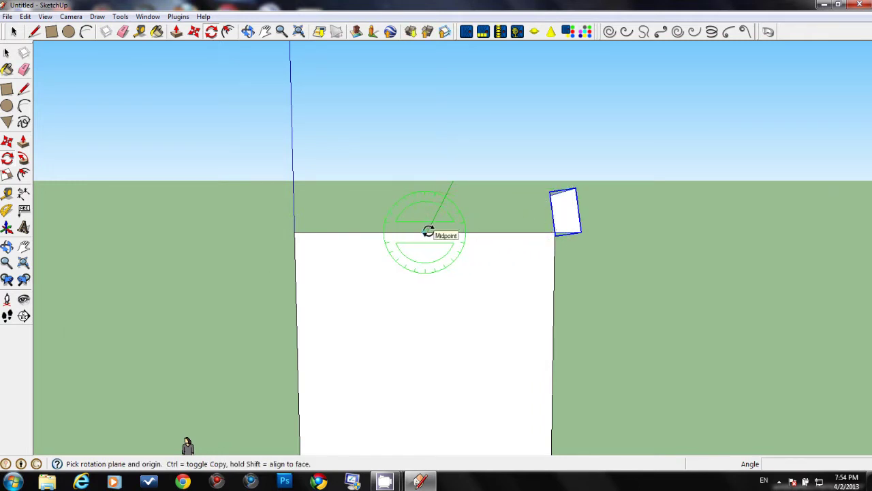
Rotate-copy the block to the left end and array 10 evenly spaced copies between them
left_click_drag(425, 231, 543, 197)
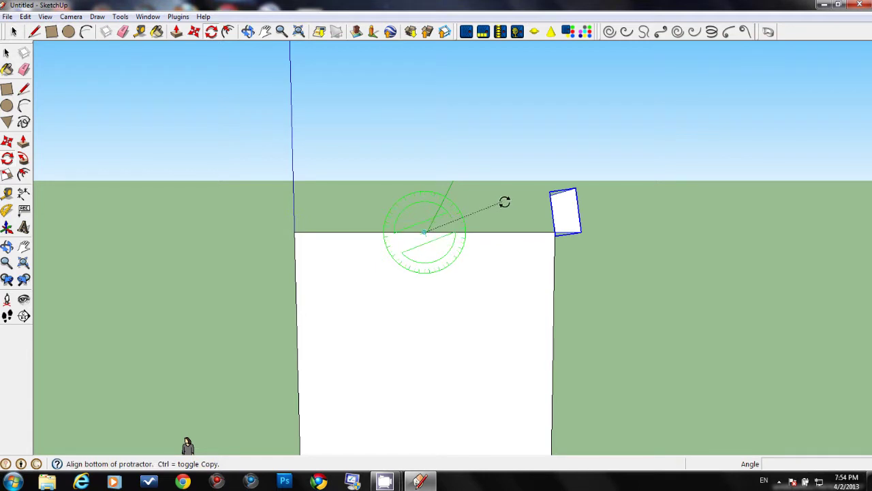
left_click(550, 197)
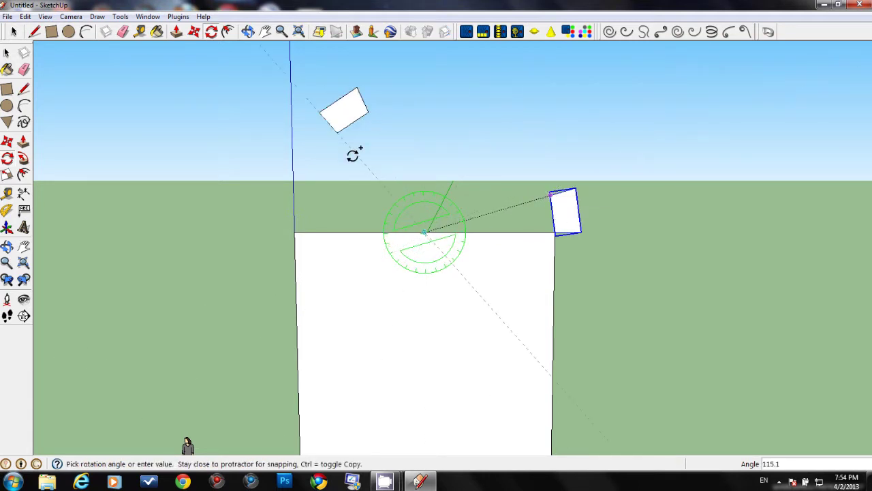
left_click(298, 230)
type("10/")
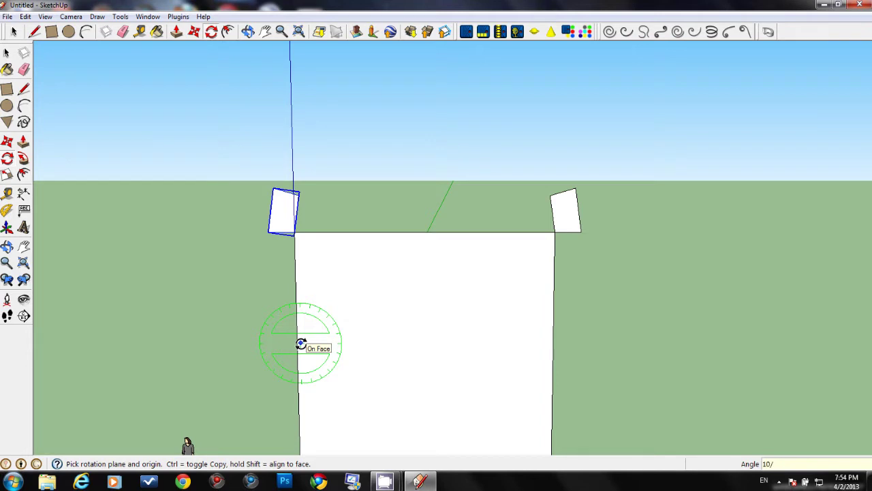
key("Return")
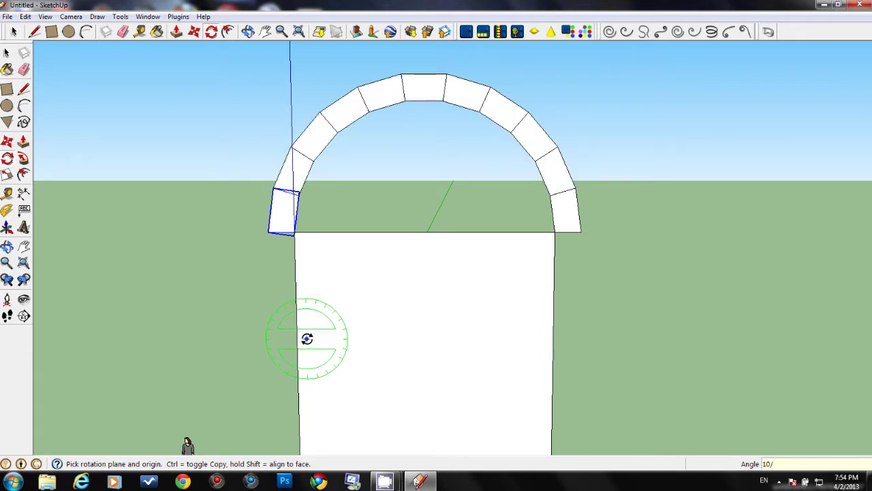
left_click(14, 31)
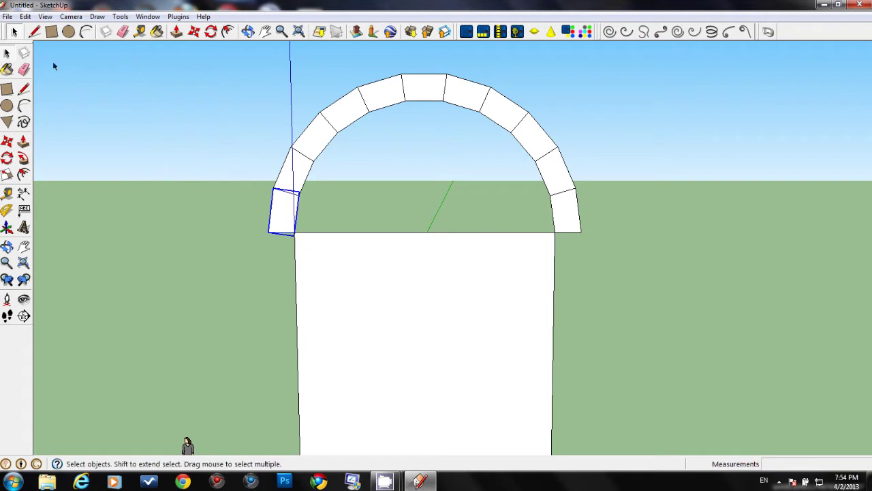
Edit the top arch block and push/pull its face 1.5 m deep
left_click(269, 248)
double_click(425, 93)
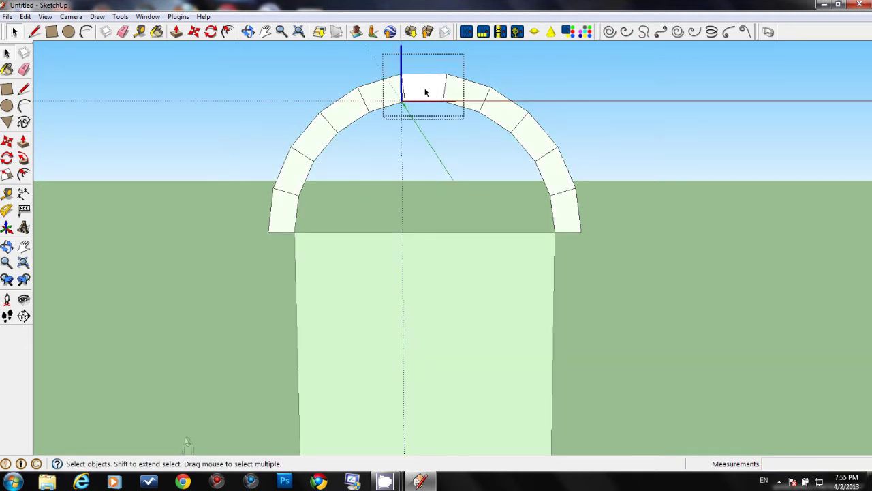
middle_click_drag(409, 86, 547, 98)
left_click(176, 31)
left_click(420, 89)
type("1.5")
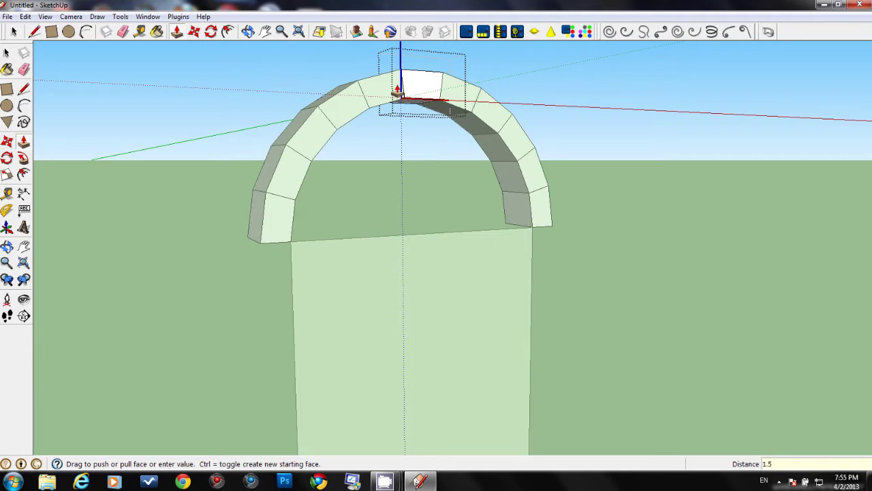
key("Return")
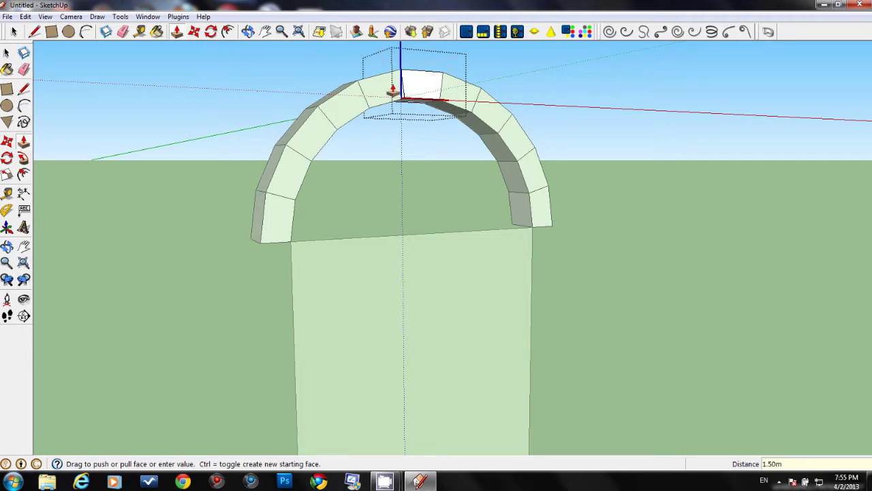
mouse_move(399, 94)
middle_mouse_down()
mouse_move(420, 91)
mouse_move(424, 133)
mouse_move(414, 39)
middle_mouse_up()
scroll(423, 111, "up", 3)
scroll(426, 111, "up", 2)
Offset the blocks' underside faces 0.2 m inward to outline the coffer panels
mouse_move(423, 87)
middle_mouse_down()
mouse_move(455, 175)
mouse_move(443, 145)
middle_mouse_up()
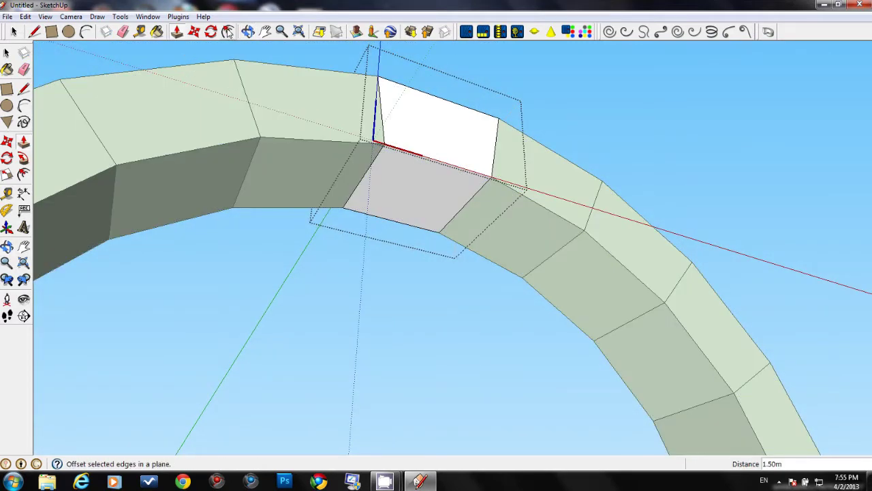
left_click(228, 32)
left_click(394, 155)
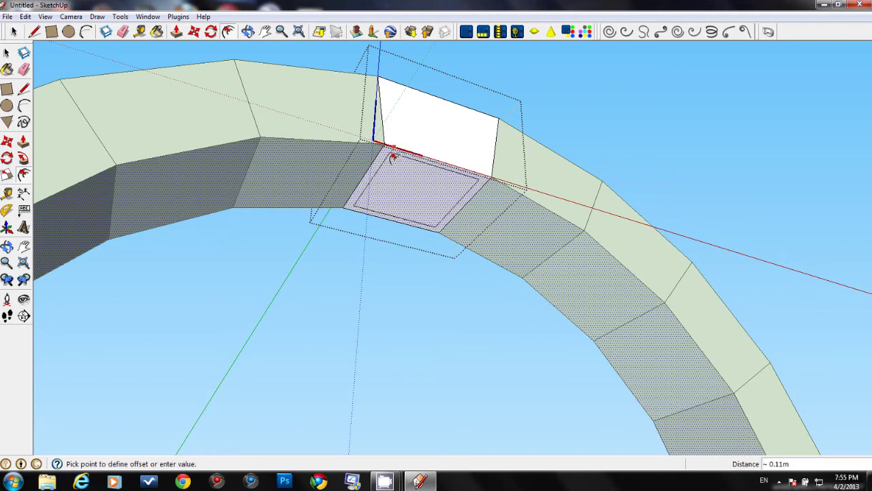
key("Return")
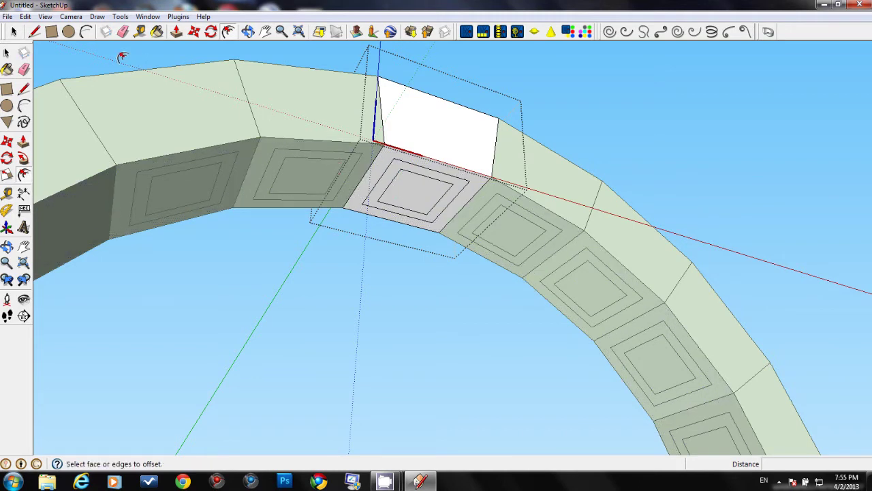
Recess the inset underside panels 0.2 m, then step them 0.1 m, and exit the block
left_click(176, 32)
left_click(411, 193)
type(".2")
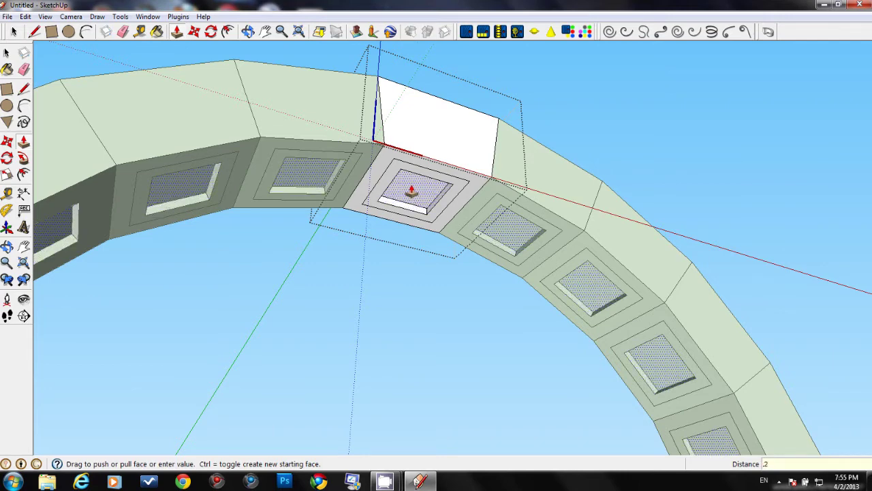
key("Return")
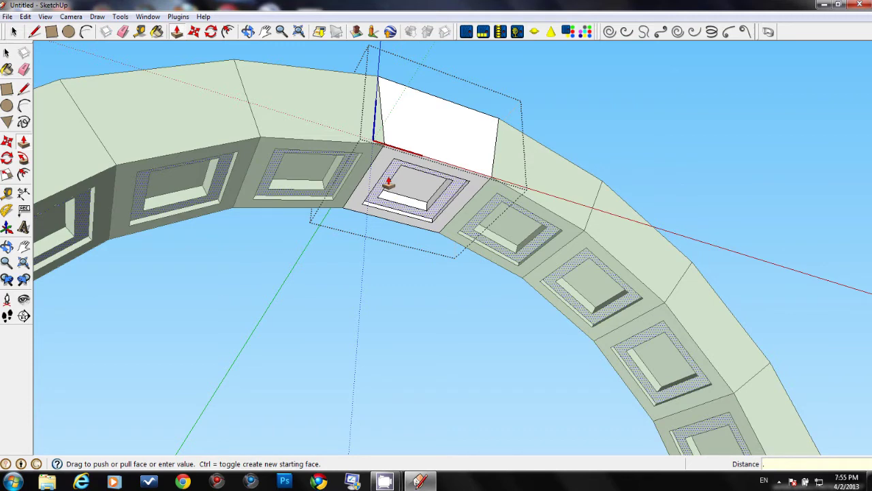
type("1")
key("Return")
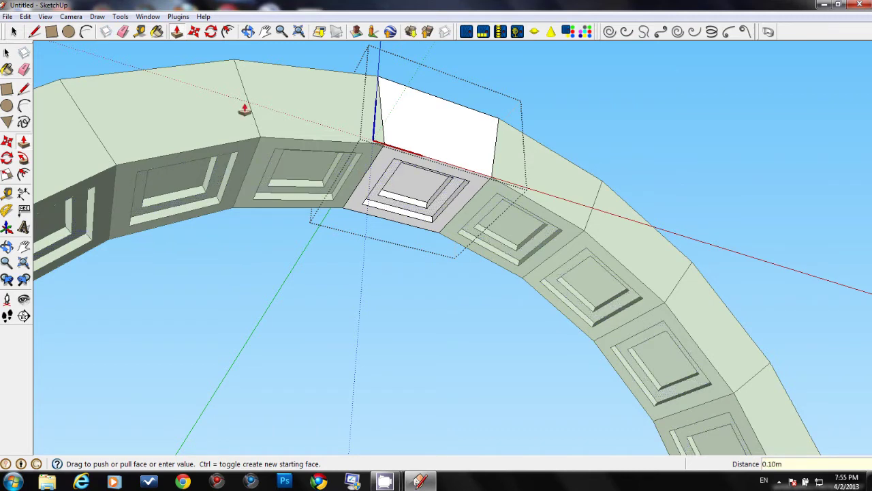
left_click(14, 31)
left_click(657, 131)
scroll(575, 165, "down", 3)
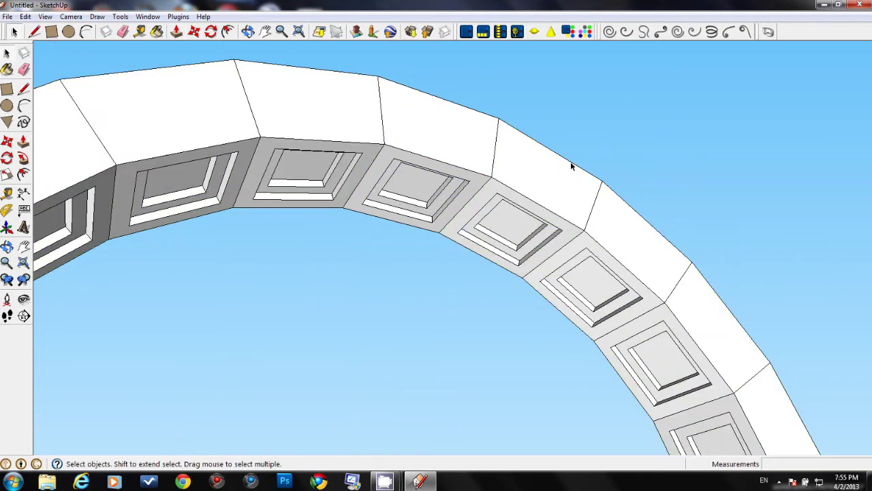
Draw an edge from the arch's bottom-left end down to the ground, closing the left wall strip
scroll(575, 165, "down", 3)
scroll(575, 165, "down", 3)
scroll(575, 165, "down", 1)
scroll(575, 160, "down", 1)
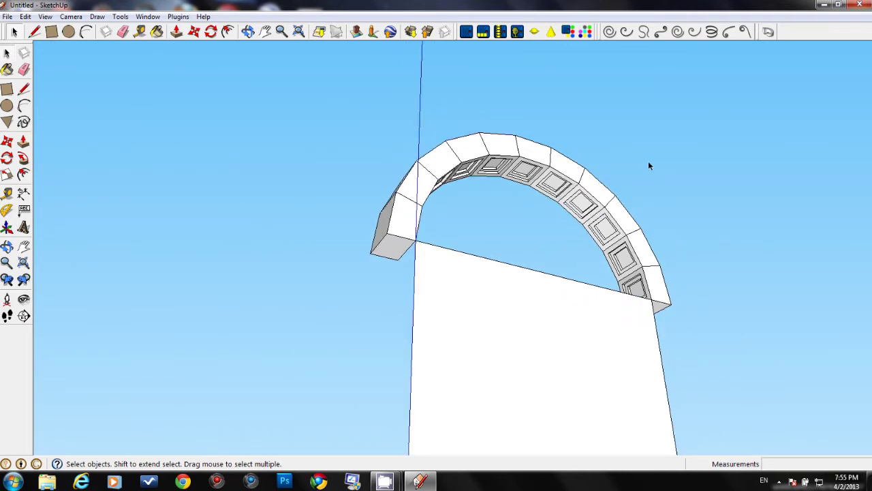
middle_click_drag(648, 164, 604, 194)
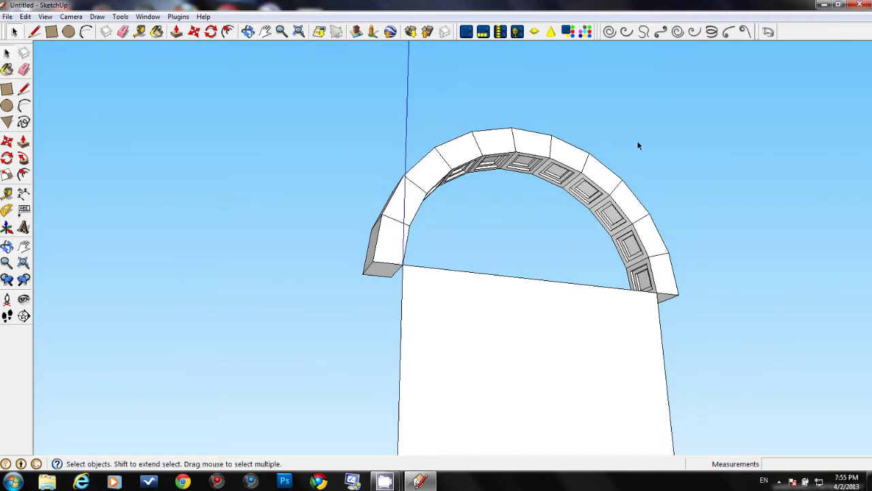
middle_click_drag(638, 145, 617, 177)
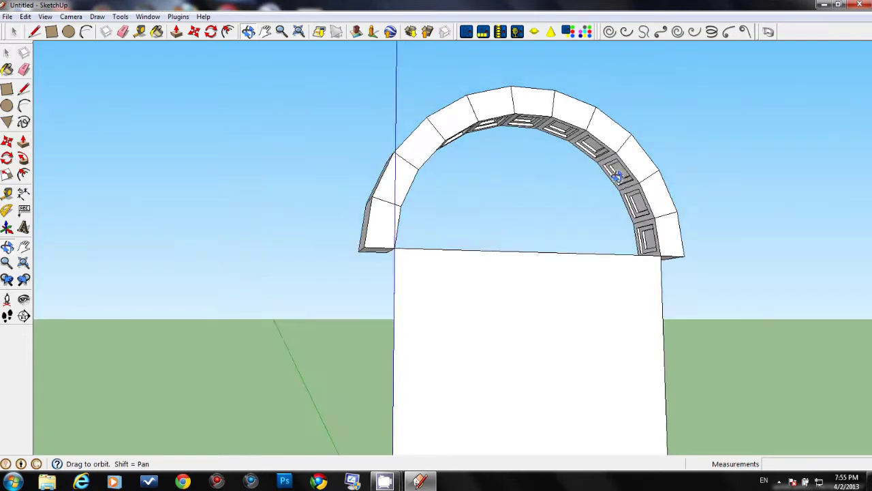
middle_click_drag(617, 177, 566, 121)
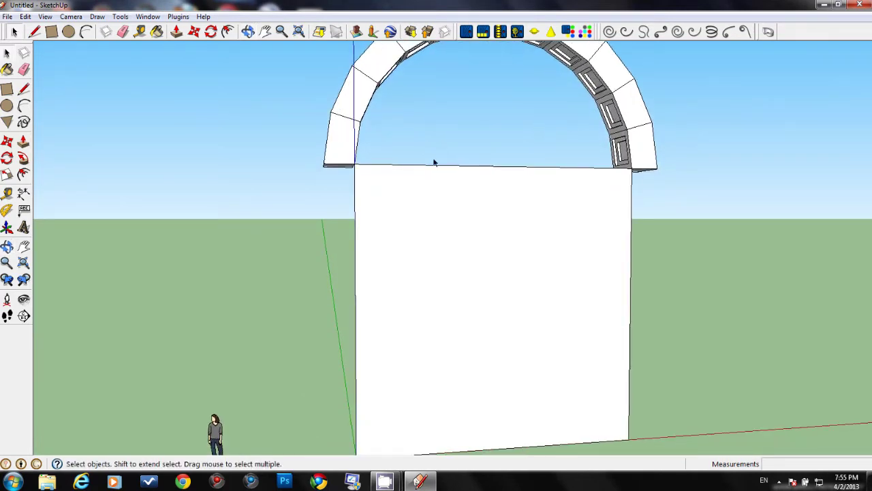
scroll(434, 162, "down", 2)
left_click(34, 32)
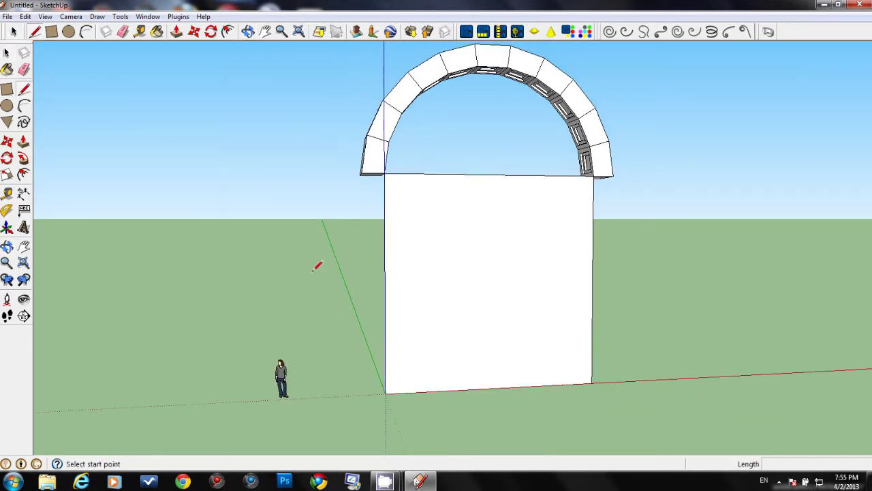
left_click(361, 173)
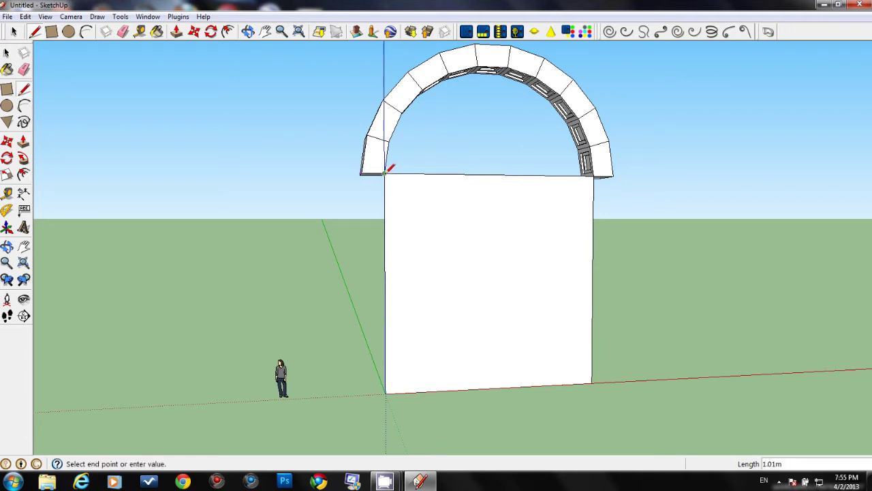
left_click(362, 174)
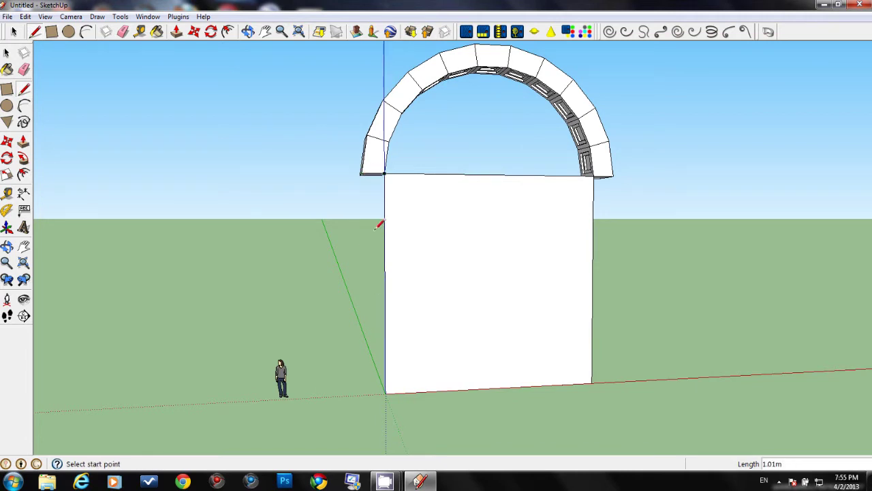
left_click(362, 172)
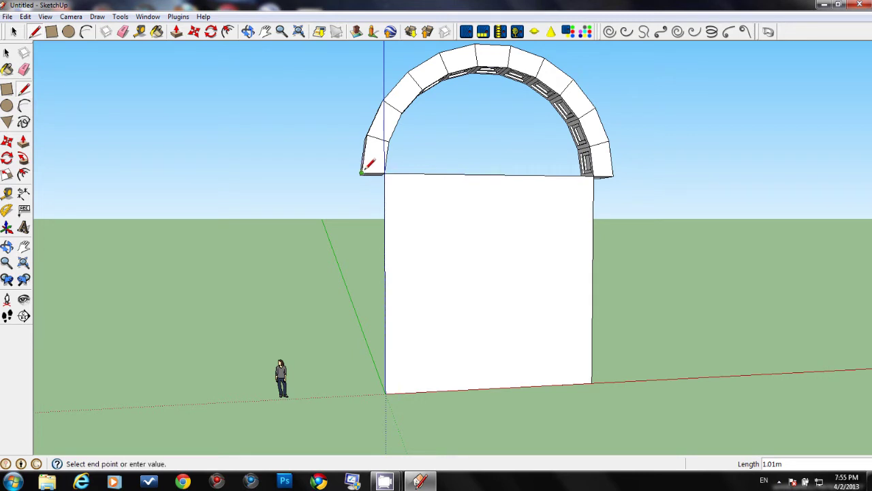
left_click(363, 394)
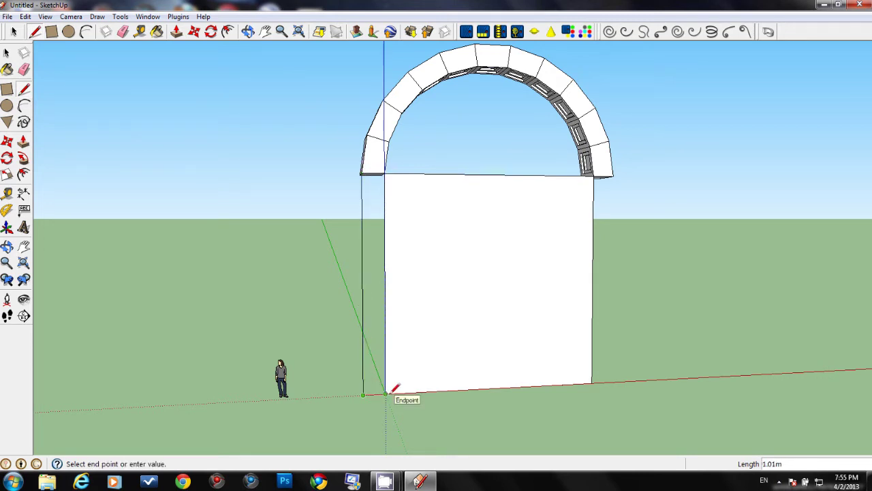
left_click(390, 393)
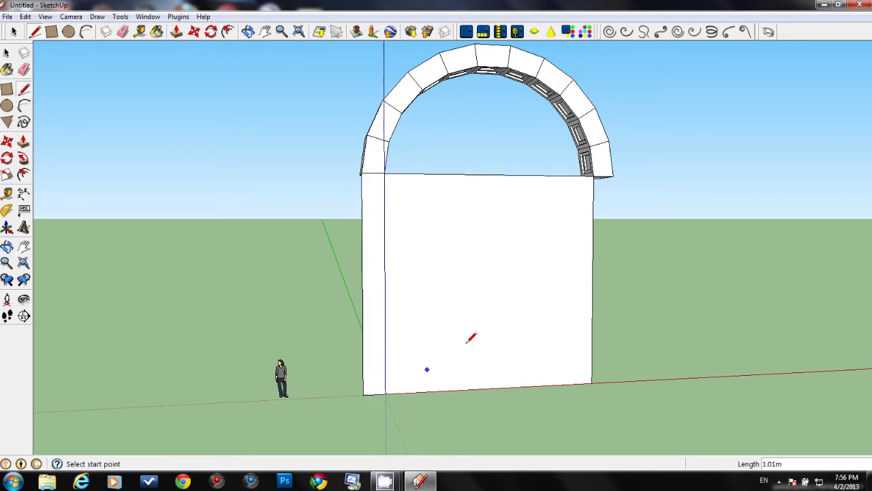
Draw an edge from the arch's outer bottom-right end down to the ground to fill the right strip
left_click(612, 176)
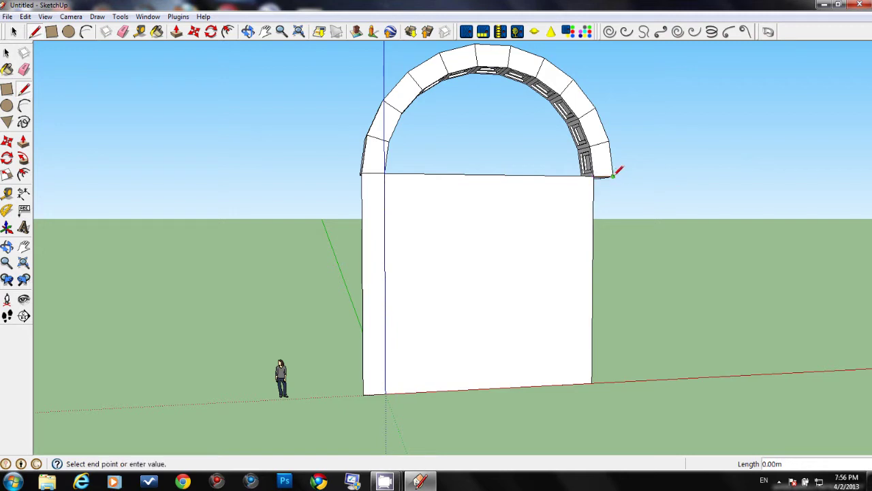
left_click(611, 382)
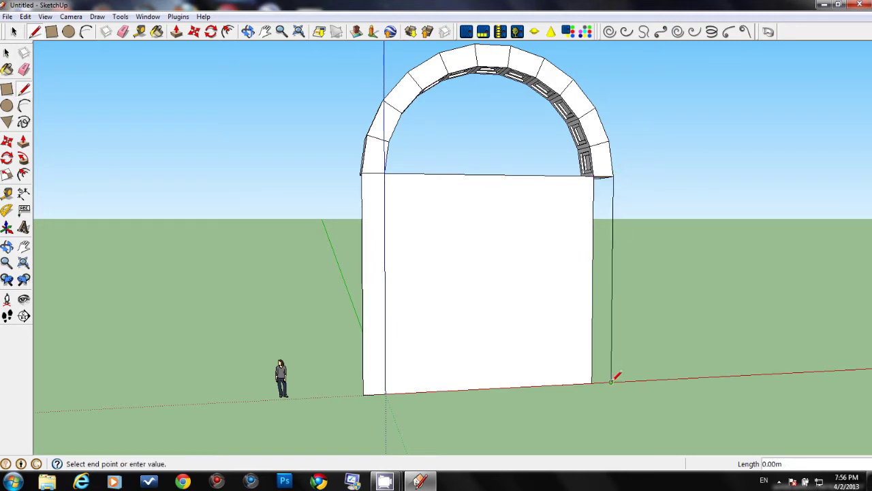
left_click(592, 383)
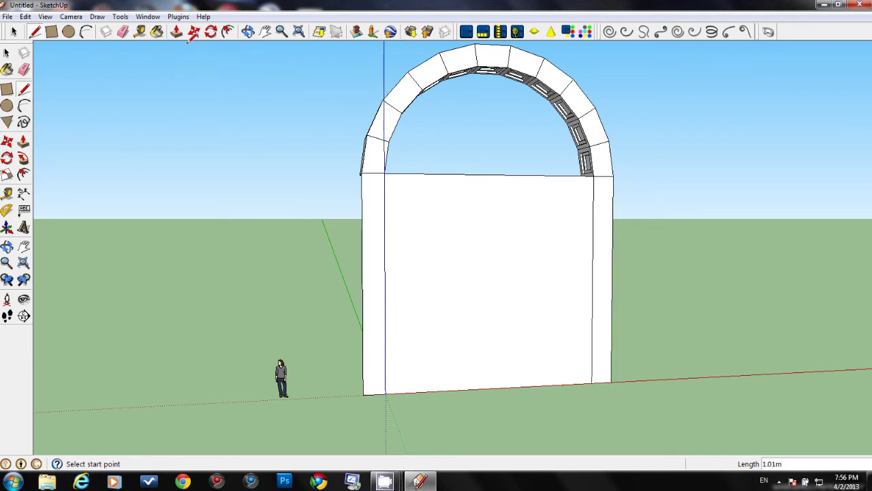
left_click(122, 32)
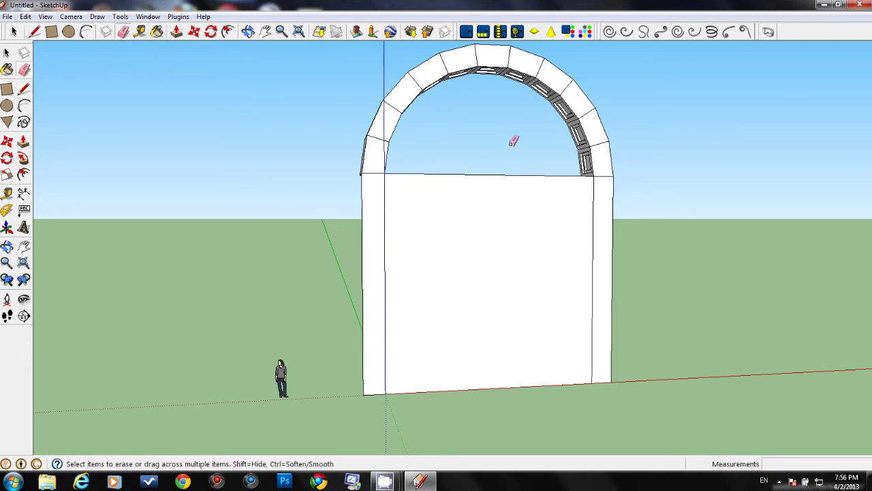
Erase the wall filling the arch opening and push the left pier 1.50 m deep
left_click_drag(504, 336, 503, 401)
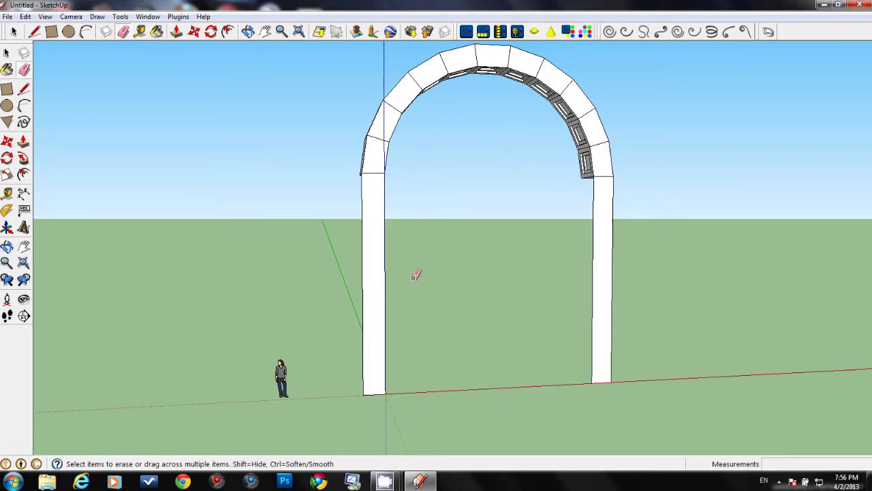
left_click(176, 31)
middle_click_drag(343, 312, 378, 311)
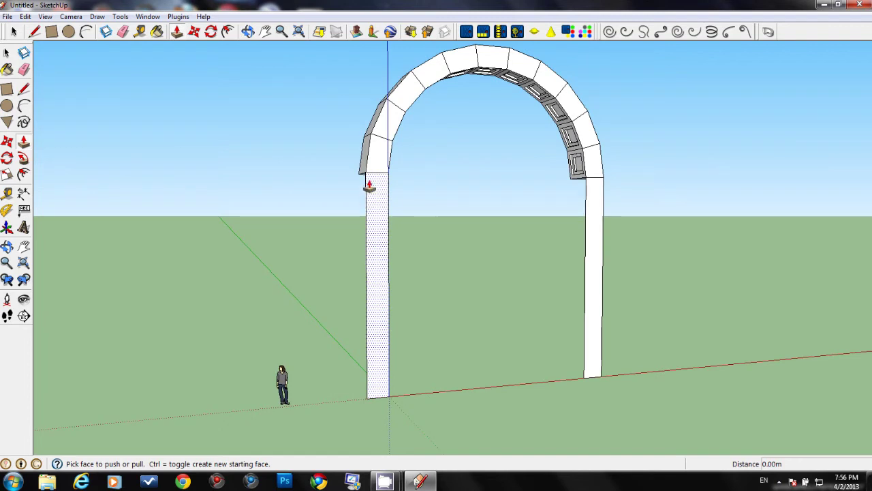
middle_click_drag(366, 181, 463, 211)
left_click_drag(400, 201, 366, 180)
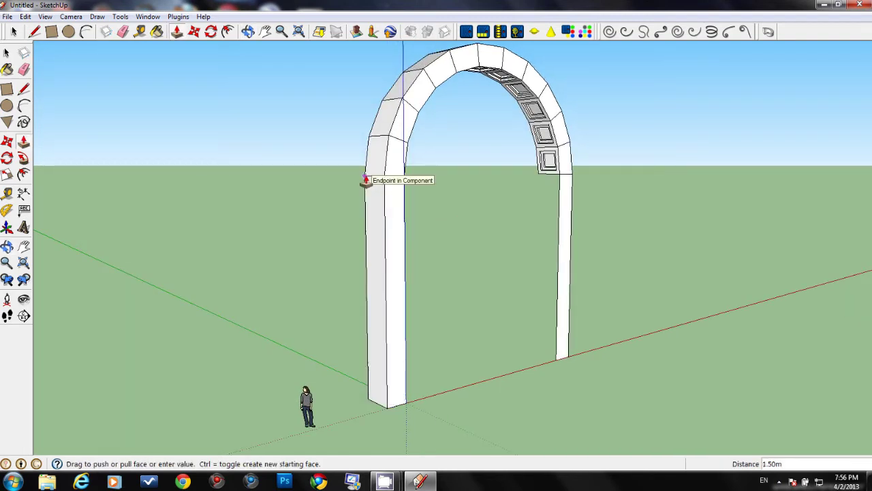
left_click(365, 180)
Push the right pier 1.50 m deep and window-select the whole arch with both piers
left_click(566, 194)
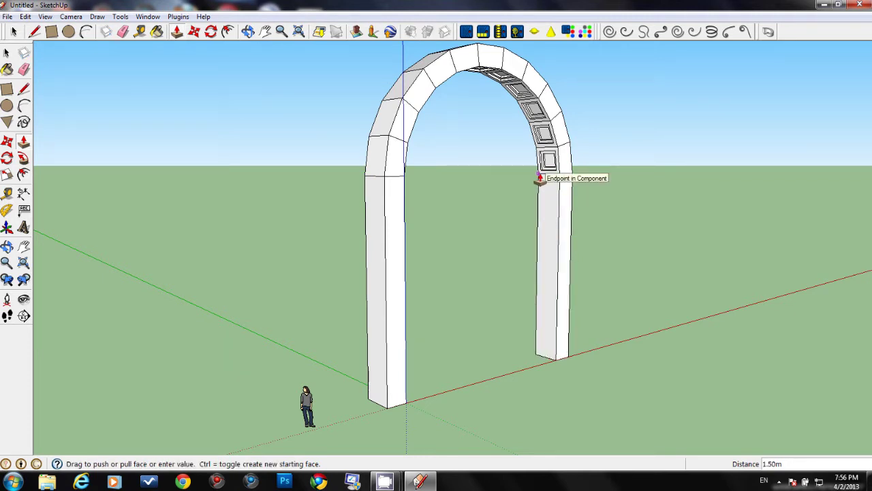
left_click(539, 179)
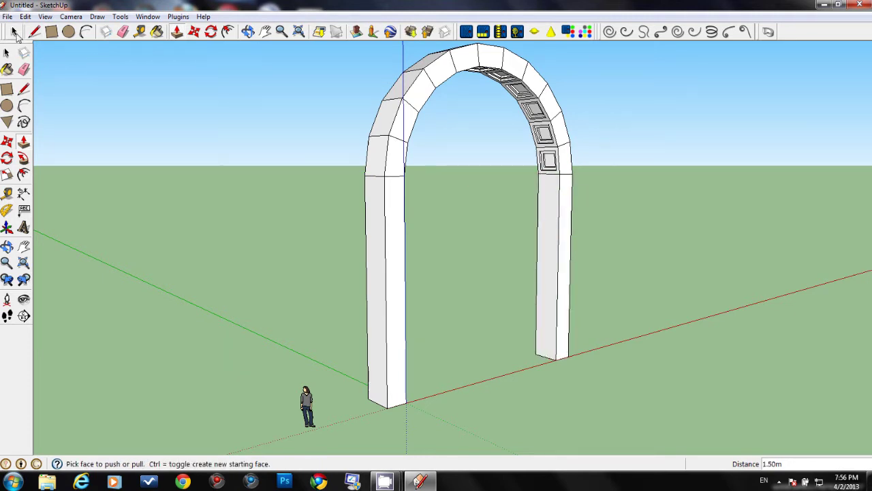
left_click(14, 31)
mouse_move(288, 201)
middle_mouse_down()
mouse_move(130, 111)
mouse_move(251, 206)
mouse_move(189, 212)
mouse_move(413, 230)
mouse_move(509, 263)
mouse_move(498, 296)
mouse_move(377, 135)
middle_mouse_up()
left_click_drag(365, 47, 607, 427)
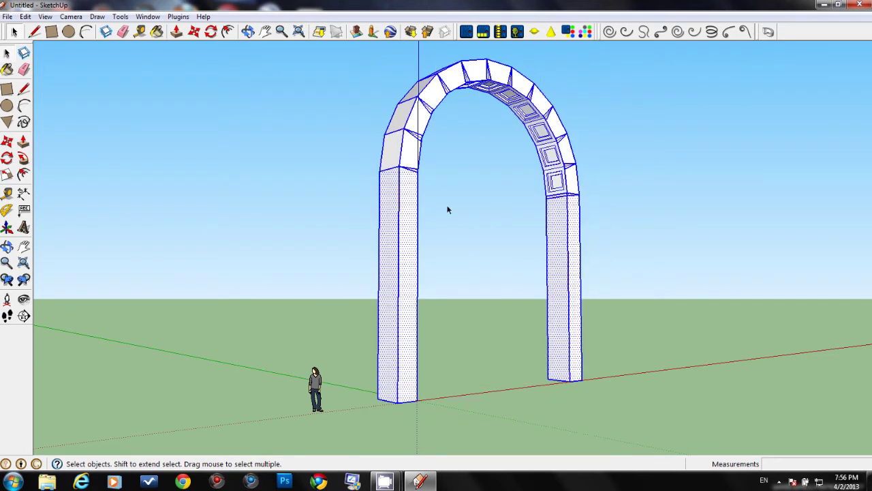
Copy the arch 1.50 m back from its base corner and array it as 19 copies
left_click(194, 31)
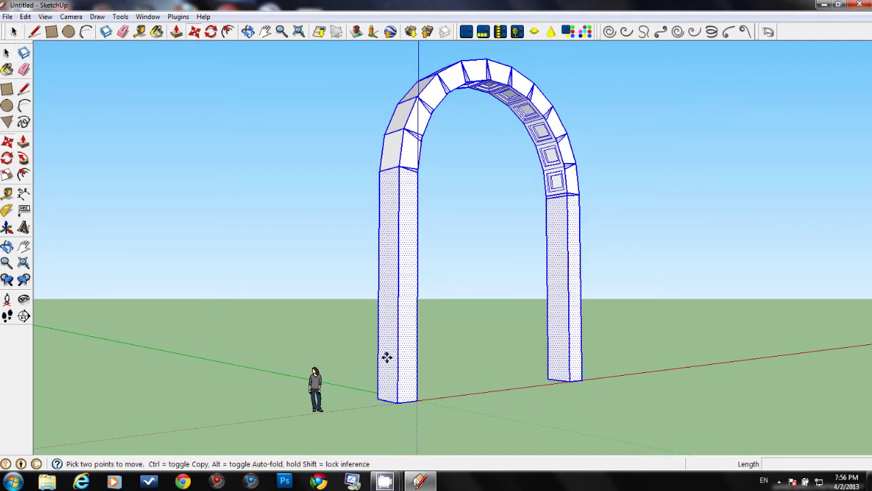
left_click(400, 401)
key("ctrl")
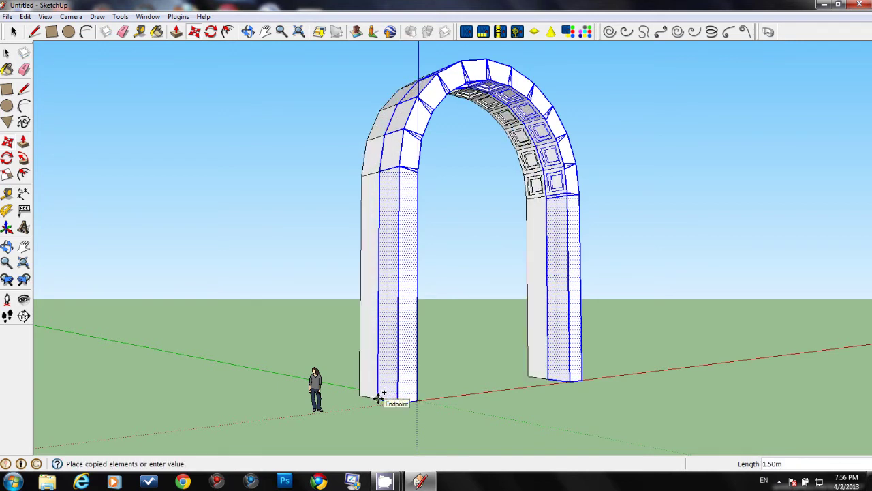
left_click(378, 399)
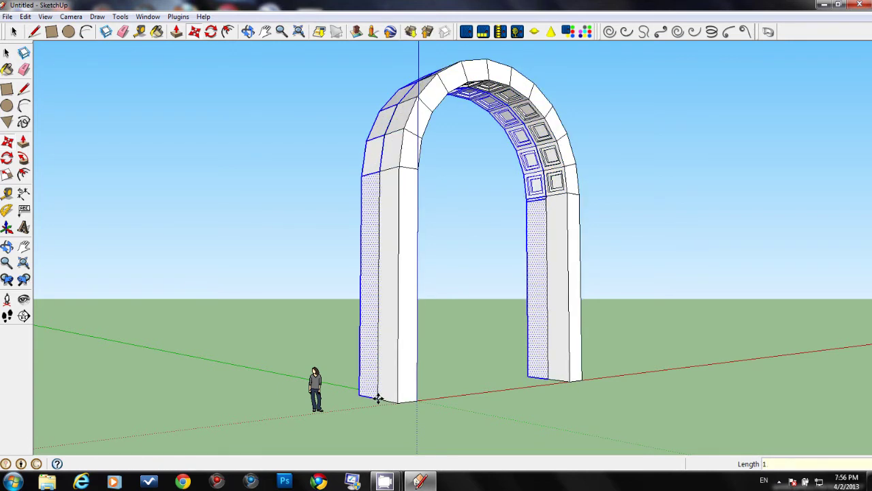
type("9x")
key("Return")
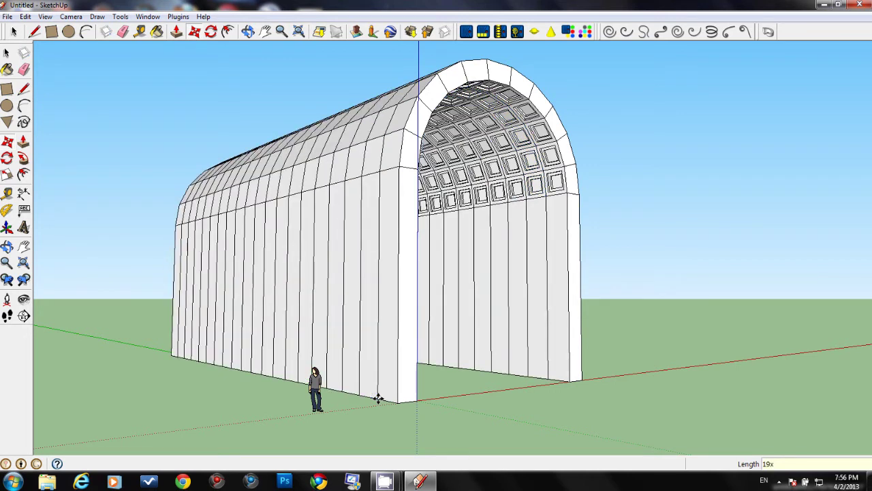
Erase the vertical seam edges along the tunnel's outer side wall
left_click(124, 33)
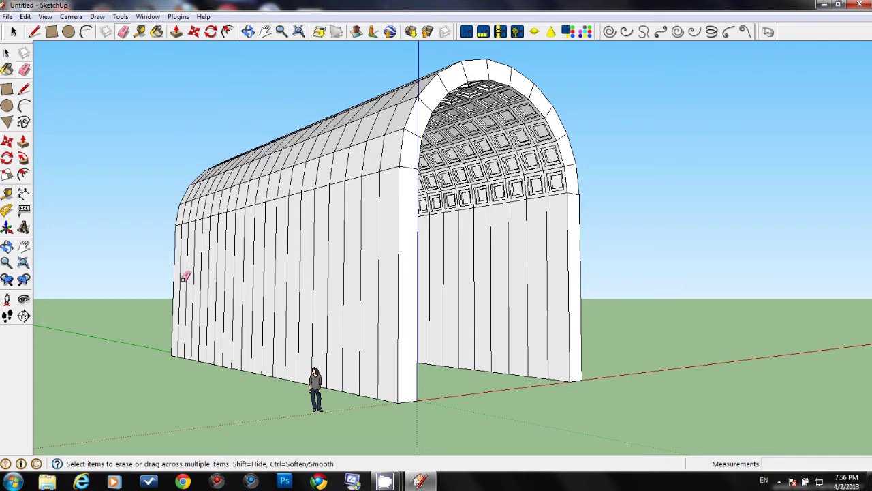
left_click_drag(184, 276, 385, 269)
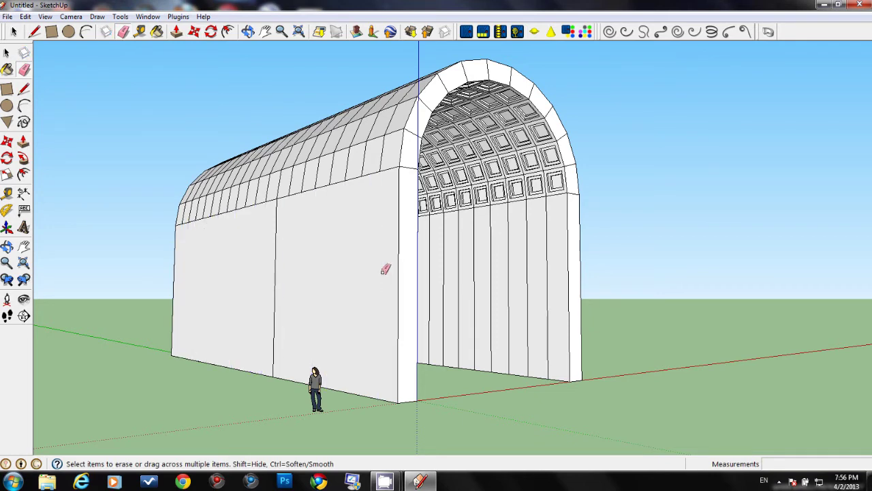
mouse_move(417, 274)
middle_mouse_down()
mouse_move(382, 286)
mouse_move(203, 297)
mouse_move(264, 281)
middle_mouse_up()
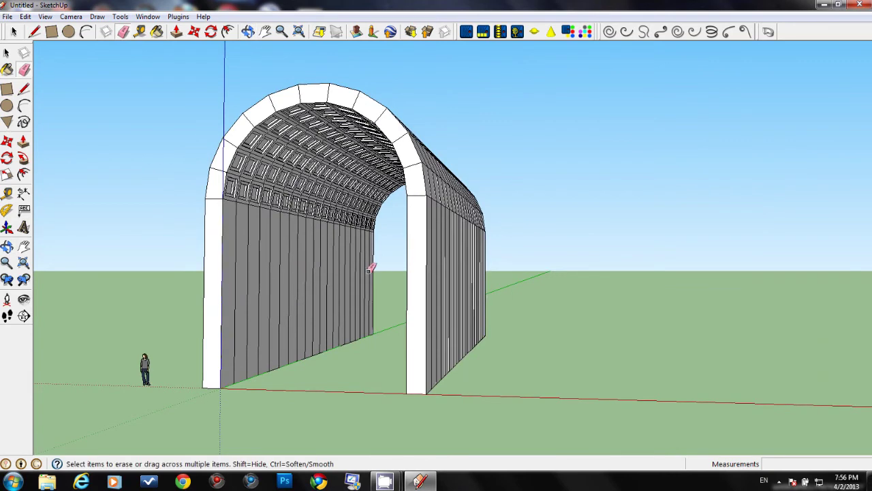
left_click_drag(369, 269, 238, 288)
mouse_move(472, 292)
middle_mouse_down()
mouse_move(432, 302)
mouse_move(473, 285)
middle_mouse_up()
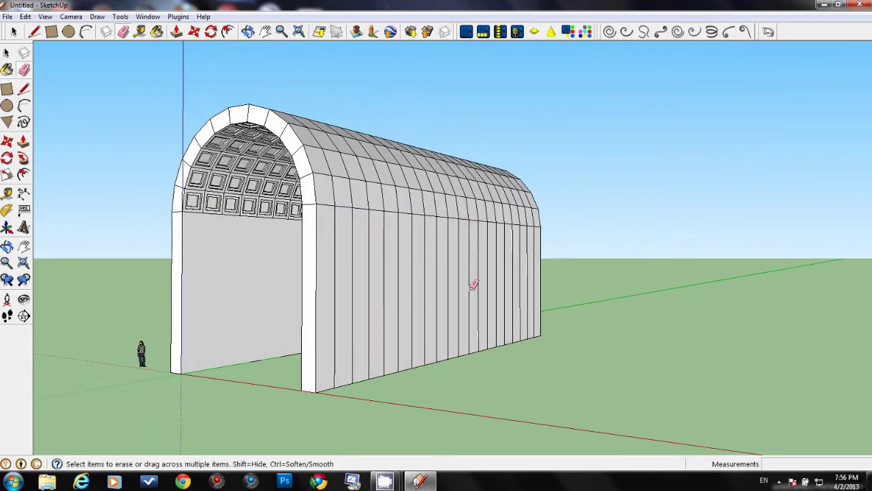
Remove the remaining vertical seams from the other side wall and the inner wall
mouse_move(538, 272)
left_mouse_down()
mouse_move(349, 288)
mouse_move(490, 280)
mouse_move(448, 287)
left_mouse_up()
mouse_move(360, 296)
middle_mouse_down()
mouse_move(554, 292)
mouse_move(496, 295)
mouse_move(450, 283)
middle_mouse_up()
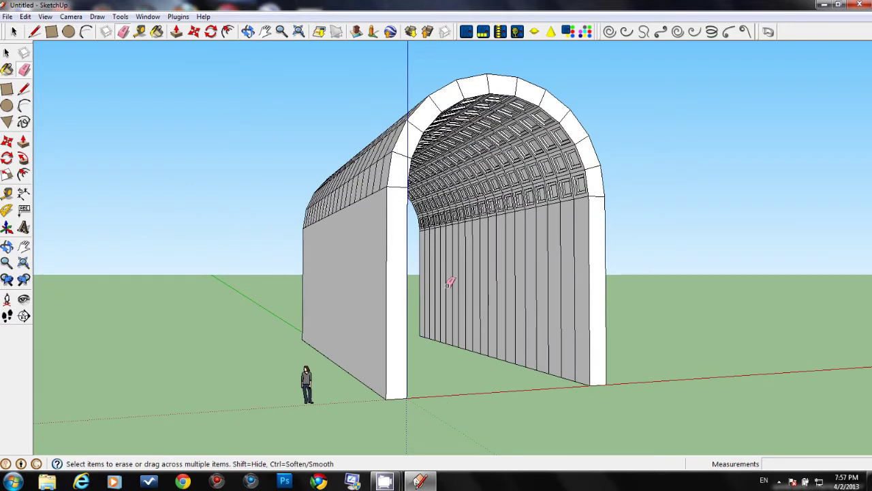
mouse_move(425, 281)
left_mouse_down()
mouse_move(518, 272)
mouse_move(571, 280)
left_mouse_up()
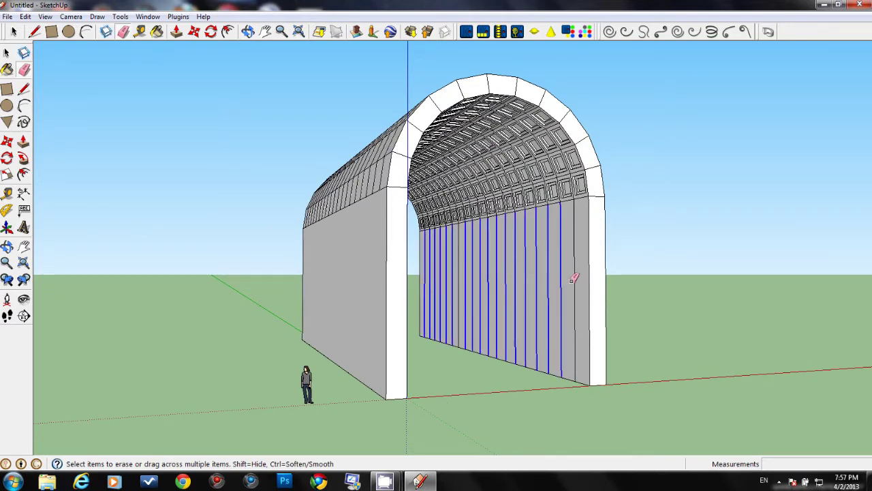
left_click_drag(454, 286, 505, 308)
middle_click_drag(531, 314, 490, 292)
mouse_move(490, 249)
middle_mouse_down("shift")
mouse_move(487, 303)
mouse_move(472, 325)
mouse_move(449, 312)
mouse_move(448, 298)
mouse_move(467, 297)
mouse_move(467, 266)
mouse_move(461, 347)
mouse_move(456, 312)
mouse_move(466, 312)
middle_mouse_up("shift")
scroll(446, 303, "up", 1)
scroll(446, 304, "up", 3)
scroll(447, 304, "up", 2)
mouse_move(465, 312)
left_mouse_down()
mouse_move(484, 315)
mouse_move(477, 266)
mouse_move(473, 293)
mouse_move(488, 344)
mouse_move(479, 430)
left_mouse_up()
scroll(487, 344, "down", 1)
scroll(488, 344, "down", 3)
key("e")
mouse_move(479, 357)
middle_mouse_down()
mouse_move(487, 386)
mouse_move(482, 372)
middle_mouse_up()
key("o")
mouse_move(482, 372)
left_mouse_down()
mouse_move(446, 206)
mouse_move(447, 133)
left_mouse_up()
key("e")
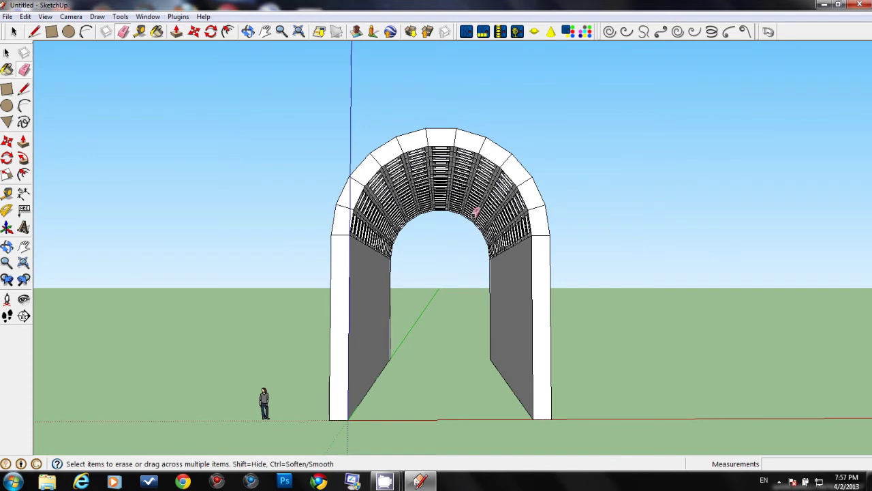
middle_click_drag(466, 213, 467, 190)
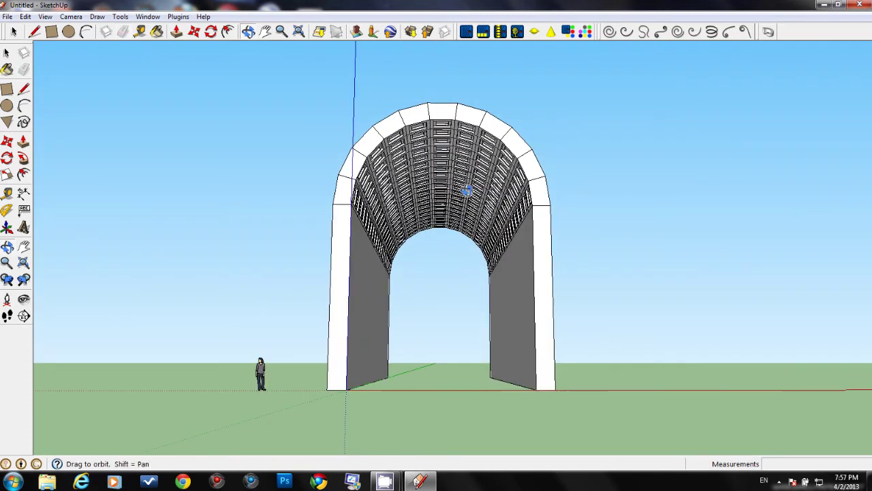
scroll(457, 182, "up", 3)
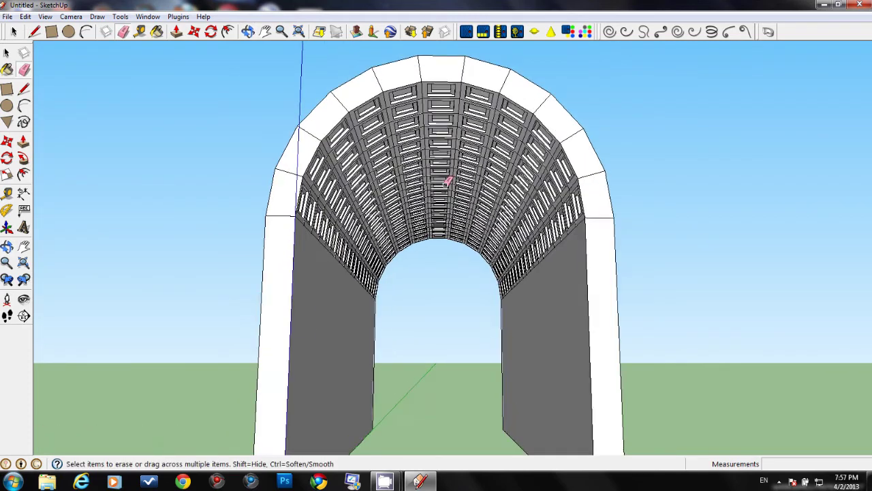
scroll(449, 182, "up", 1)
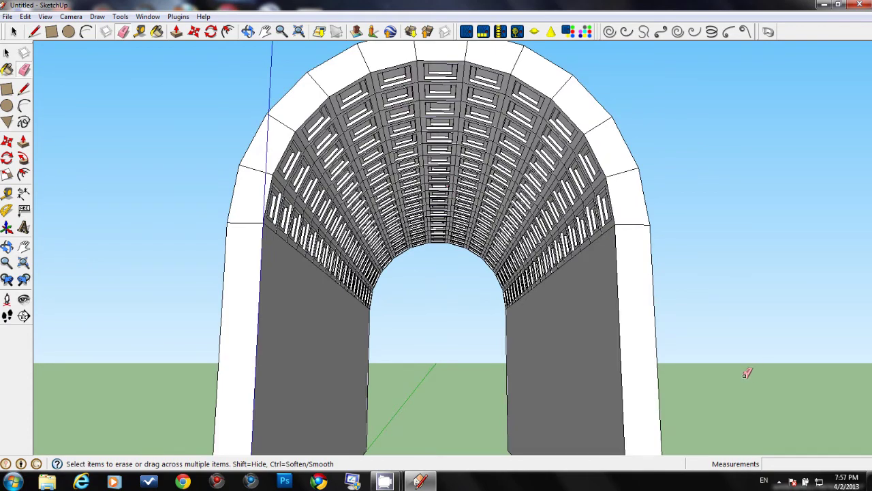